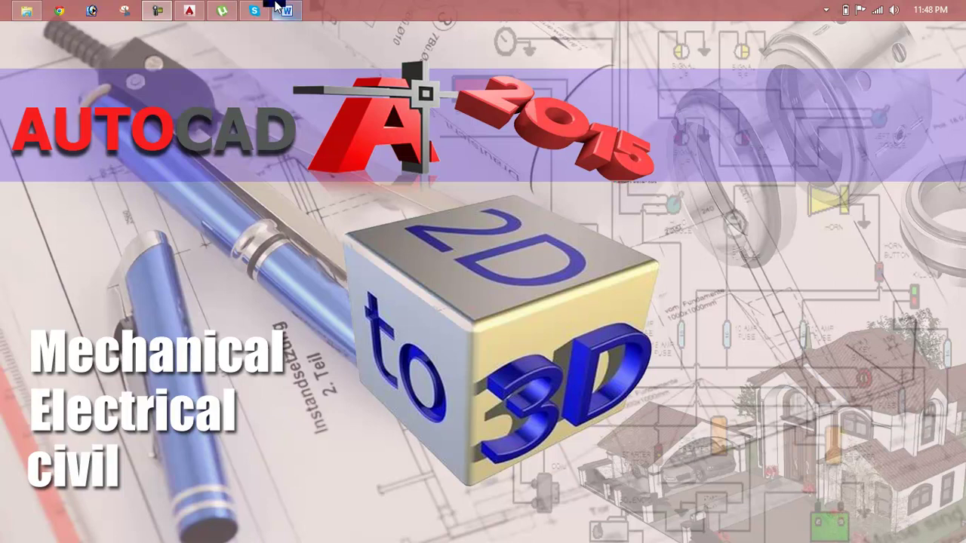
Step: Return to AutoCAD and open the 3D mechanical cad drawing from Recent Documents
mouse_move(285, 10)
click(287, 72)
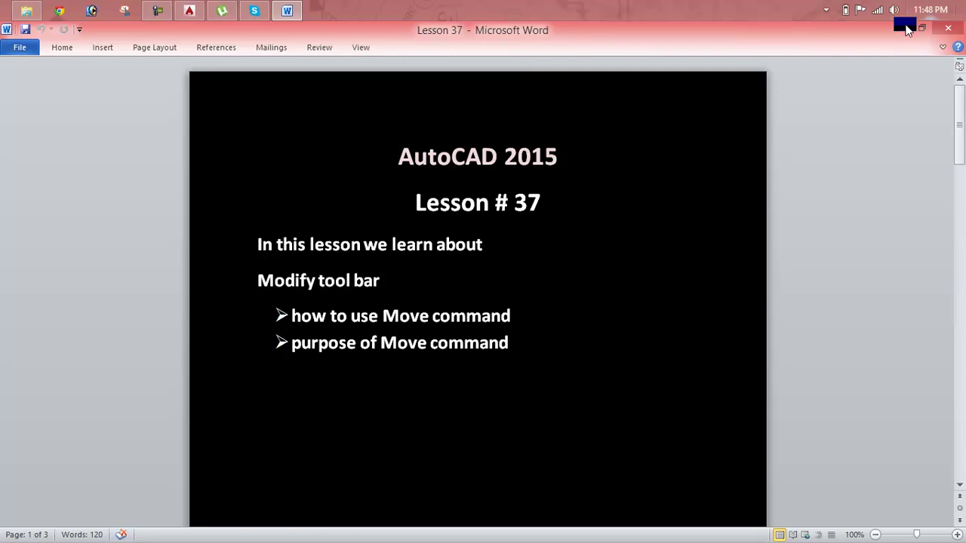
mouse_move(899, 30)
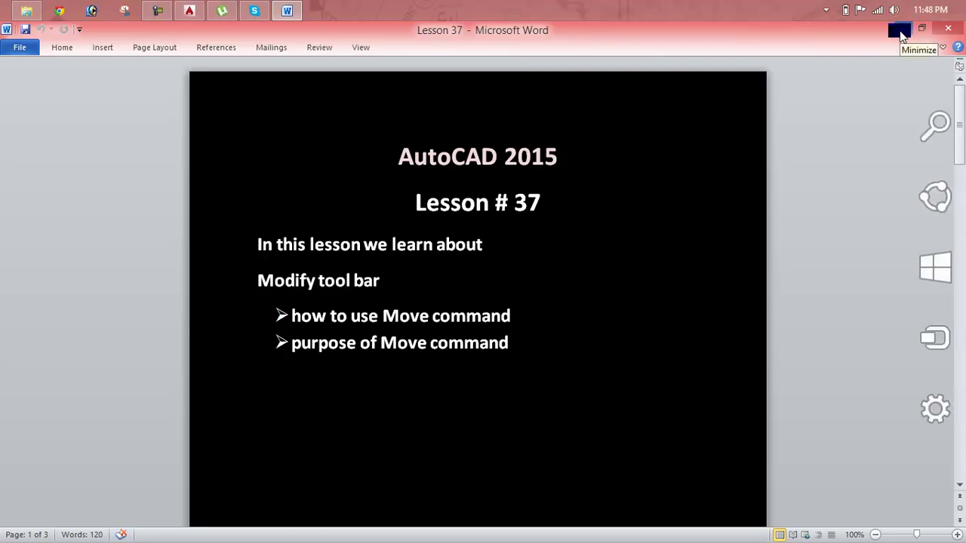
click(899, 31)
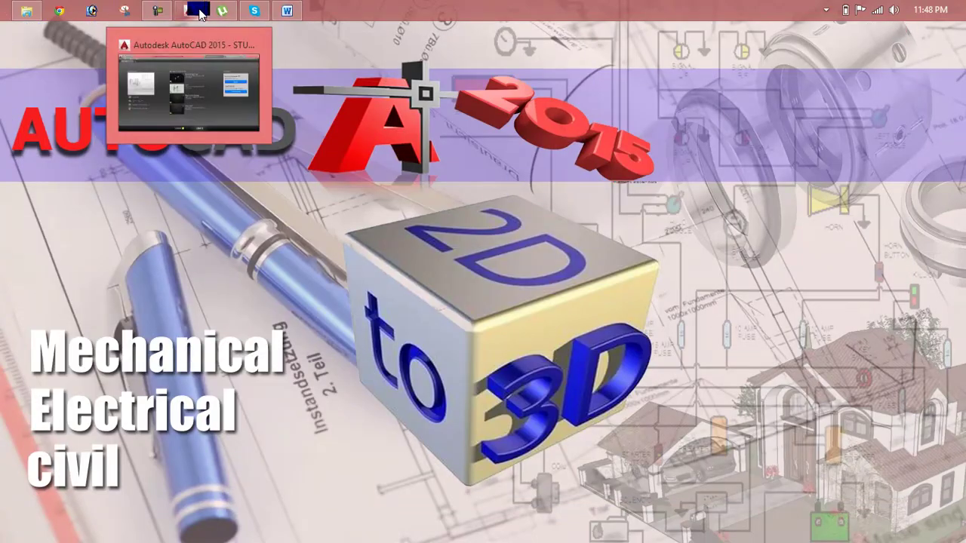
click(192, 113)
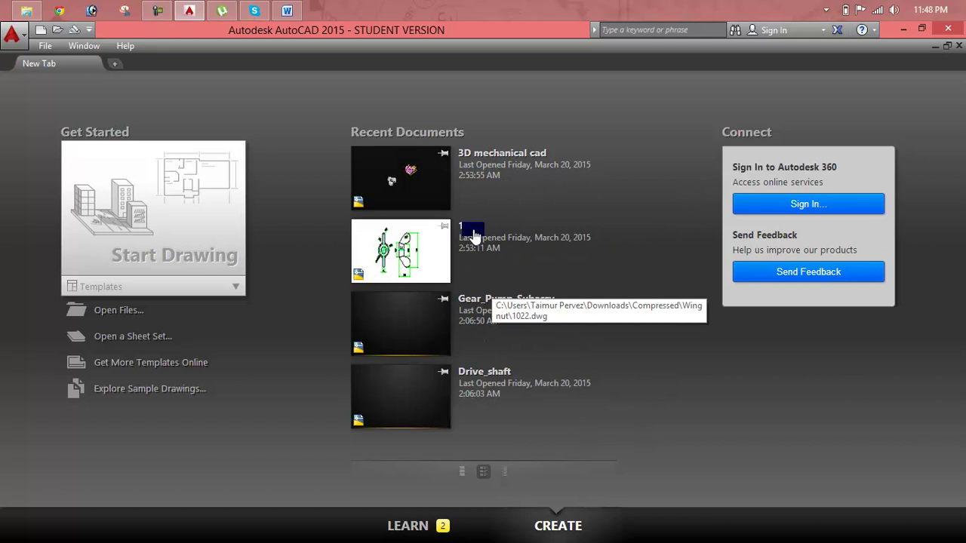
click(441, 178)
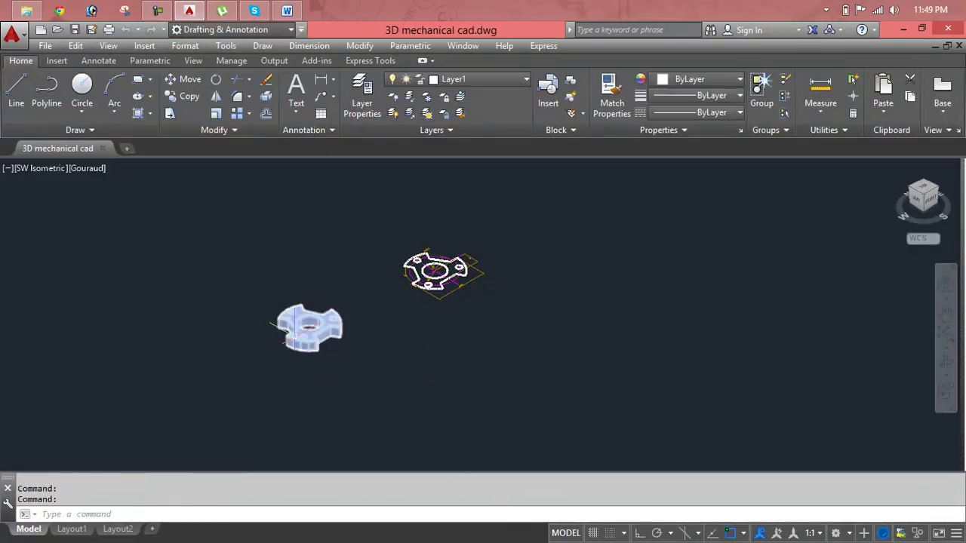
Step: Zoom and pan until the flange's flat dimensioned outline is centred in view
scroll(291, 338, up, 2)
scroll(291, 332, up, 2)
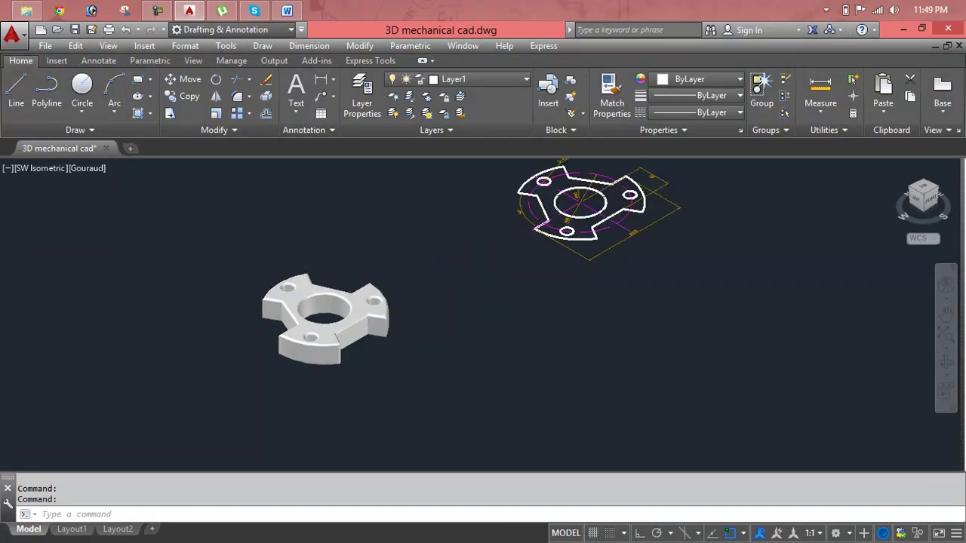
scroll(294, 337, up, 2)
scroll(294, 340, down, 4)
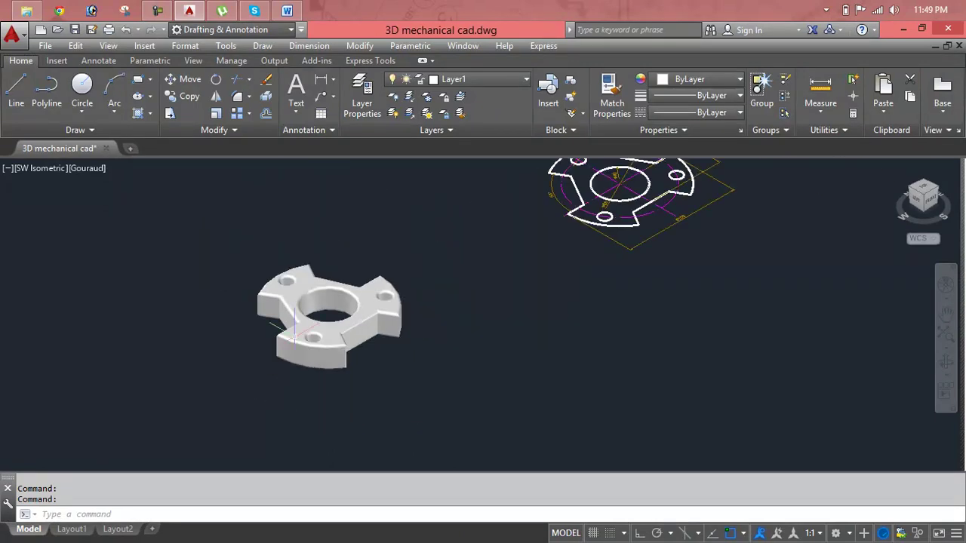
middle_drag(707, 241, 576, 382)
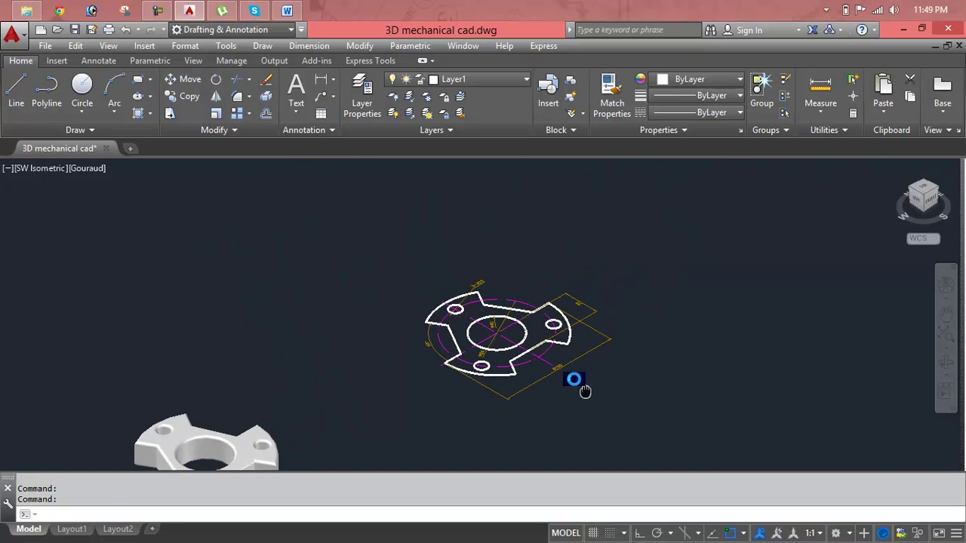
scroll(495, 349, up, 4)
scroll(495, 349, down, 3)
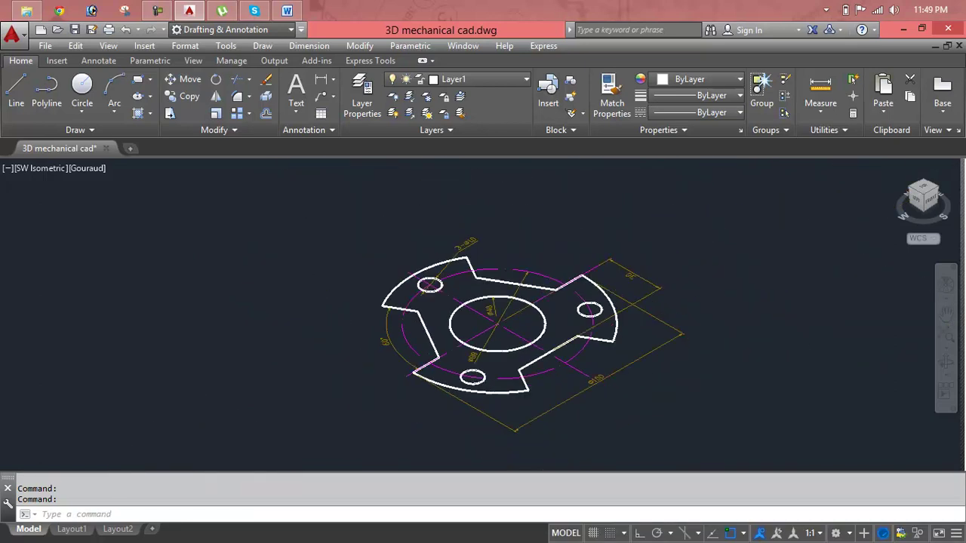
scroll(495, 349, down, 2)
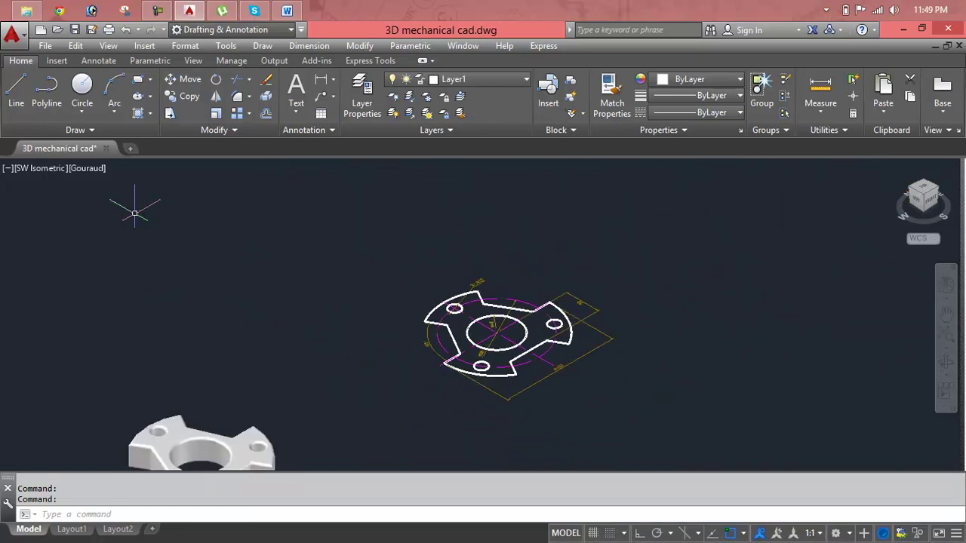
Step: Open the 1022 wing-nut drawing in a new tab and zoom around it
click(130, 149)
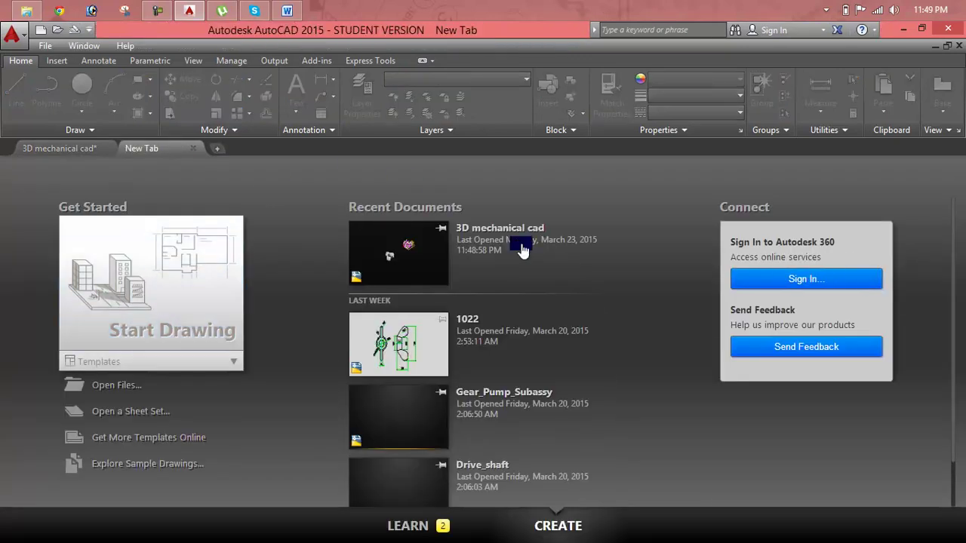
scroll(424, 257, down, 2)
scroll(438, 306, up, 2)
scroll(438, 306, down, 2)
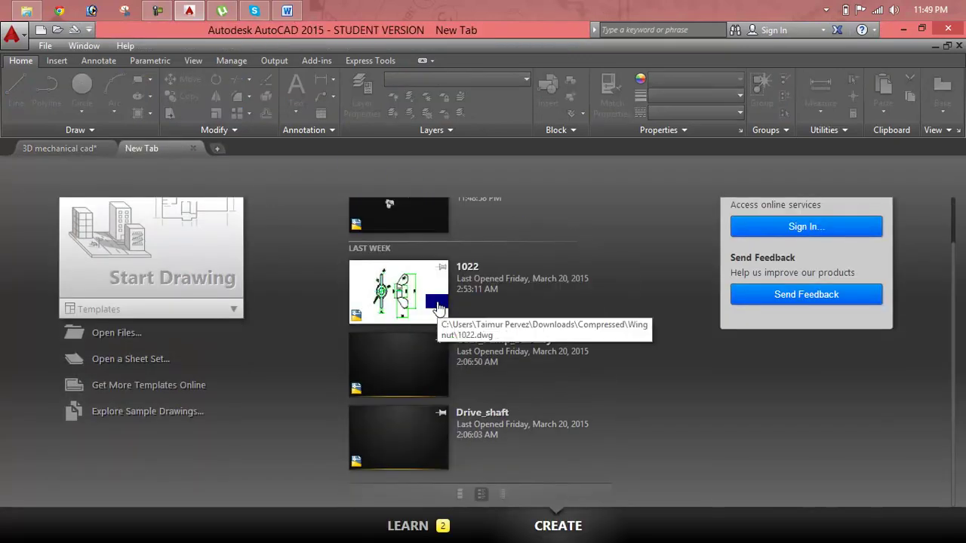
scroll(431, 449, up, 2)
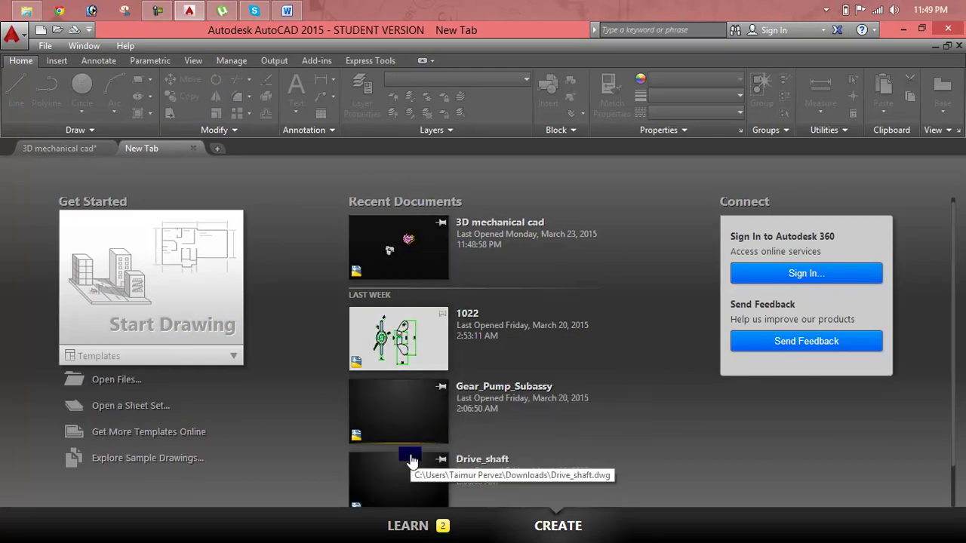
click(439, 327)
click(400, 259)
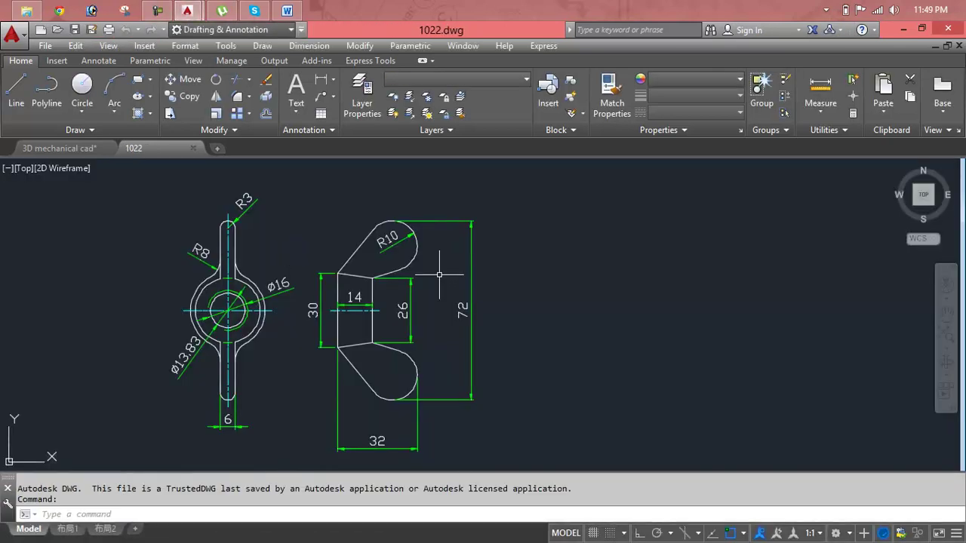
scroll(226, 281, up, 5)
scroll(227, 291, up, 1)
scroll(228, 292, down, 5)
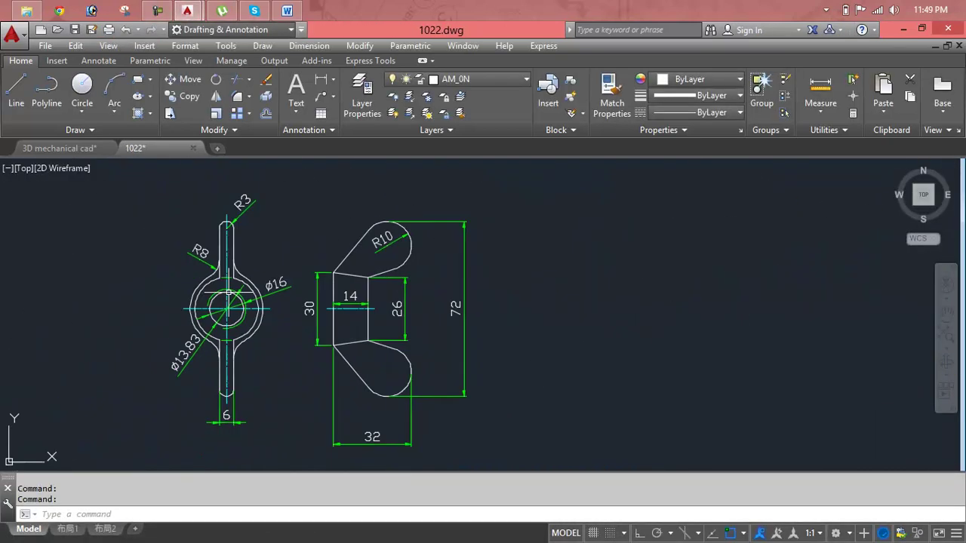
scroll(420, 280, up, 5)
scroll(420, 282, up, 2)
scroll(420, 283, down, 9)
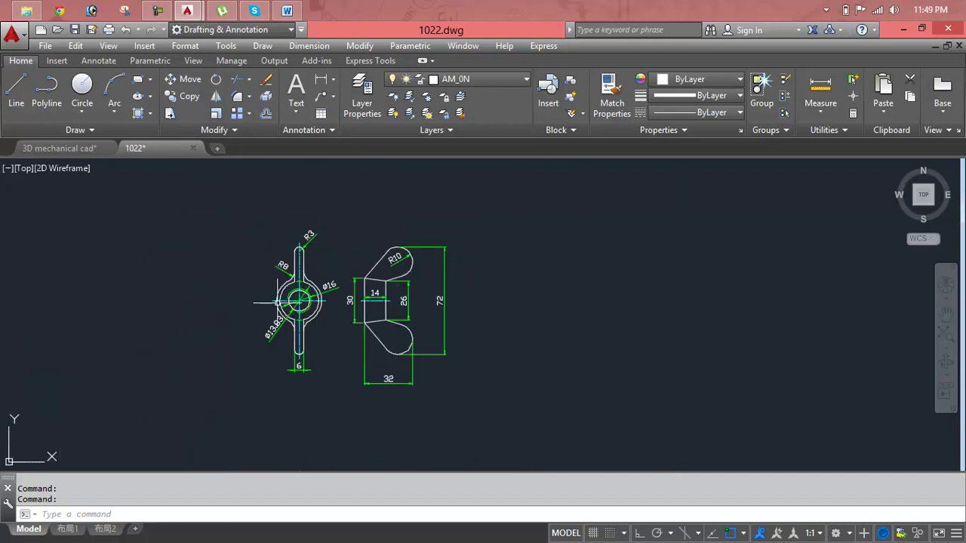
Step: Close the 1022 and 3D mechanical cad drawings without saving changes
click(193, 148)
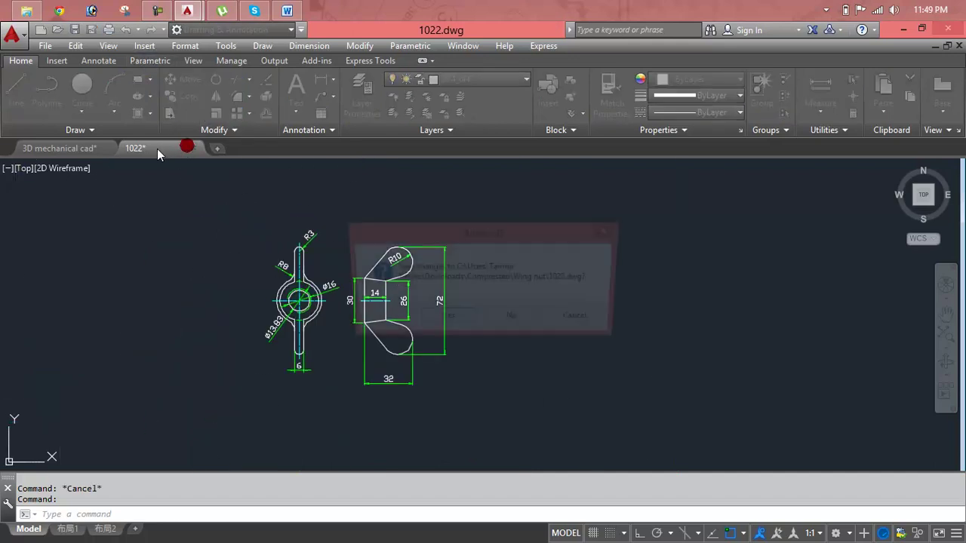
click(514, 319)
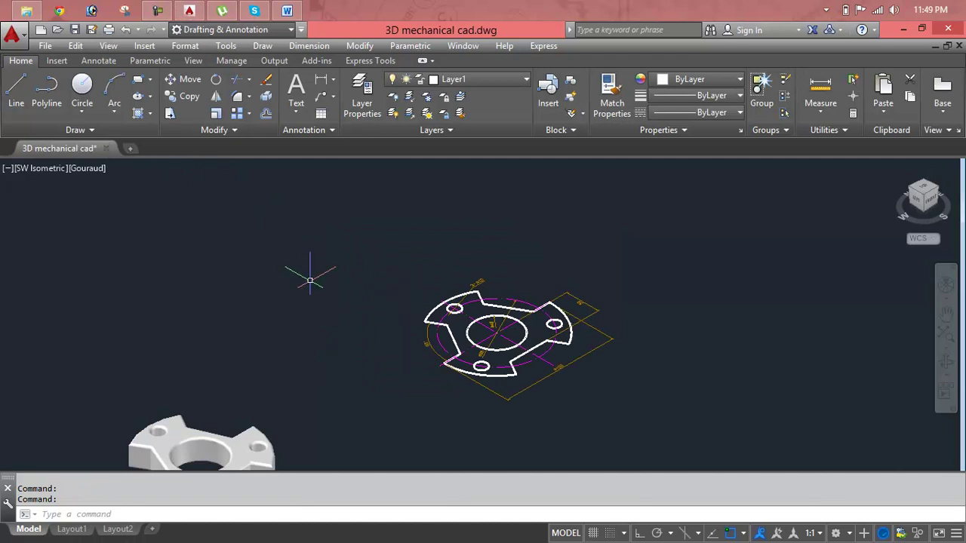
click(104, 149)
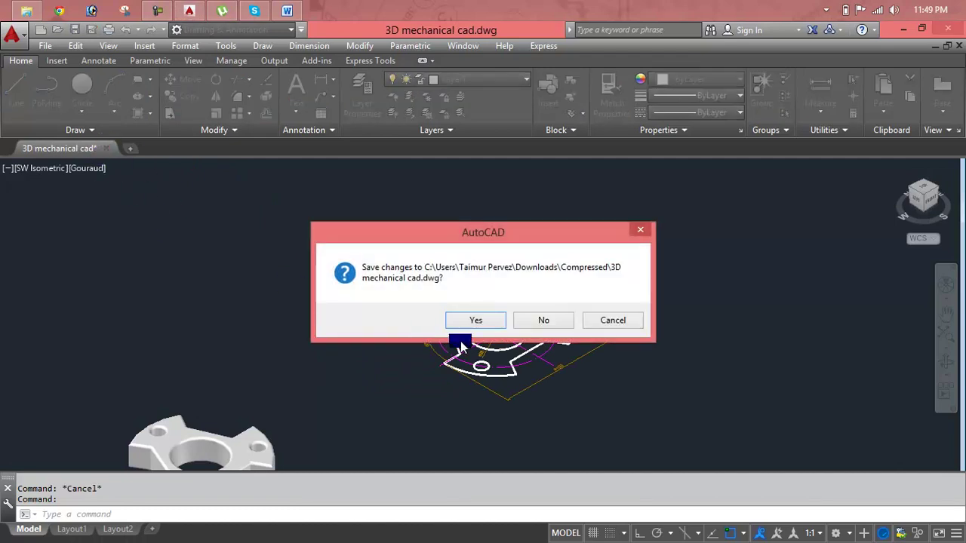
click(548, 323)
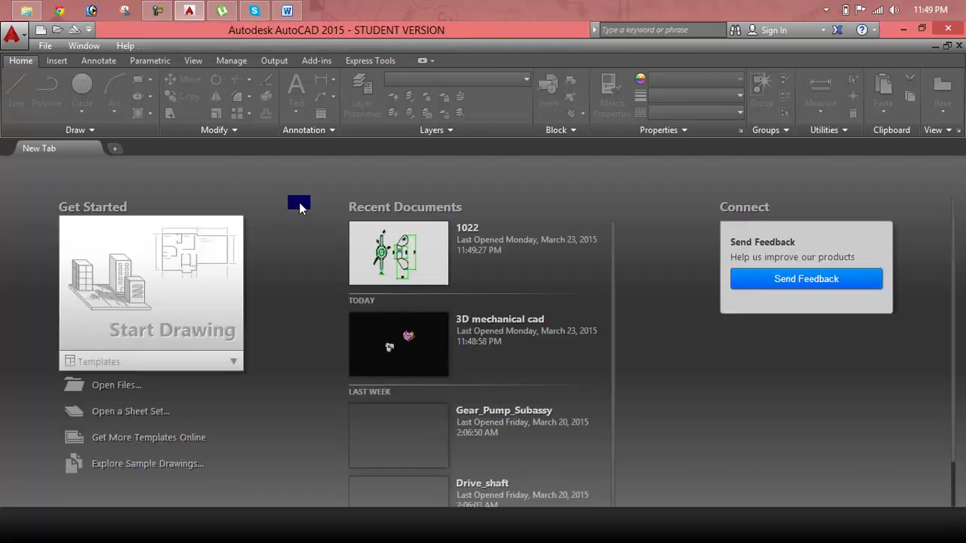
Step: Start a new blank drawing and turn the grid off
click(175, 300)
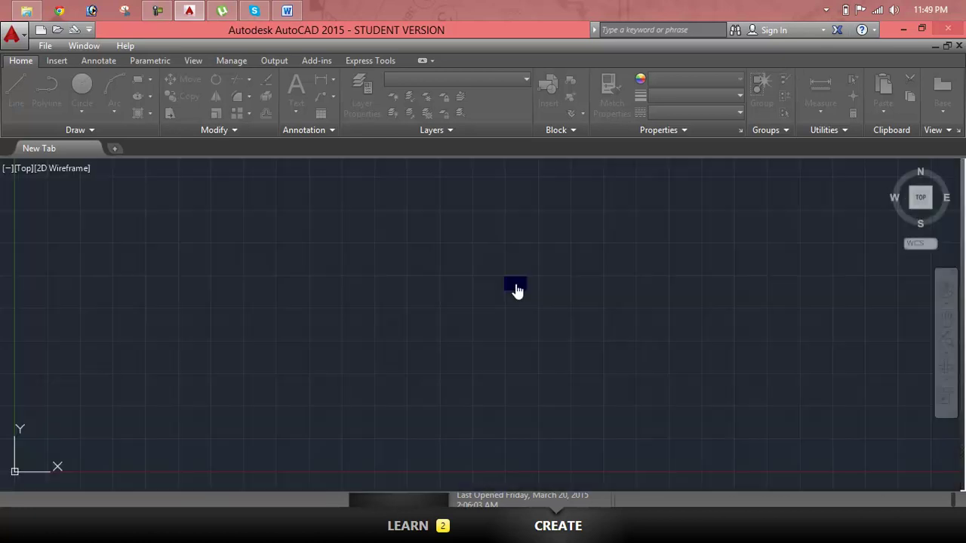
key(Escape)
key(Escape)
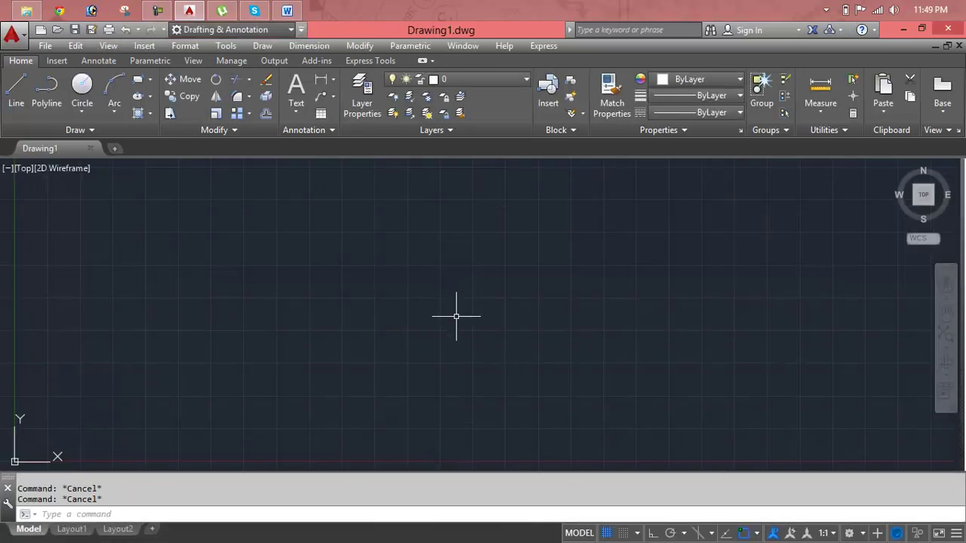
key(F7)
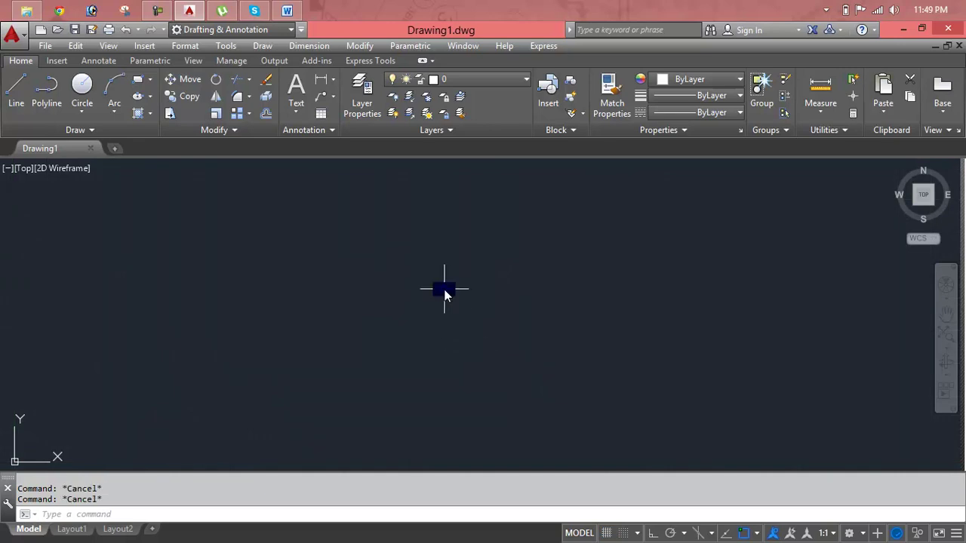
Step: Set the drawing's length units to Engineering with 0'-0" precision
text(un)
key(Return)
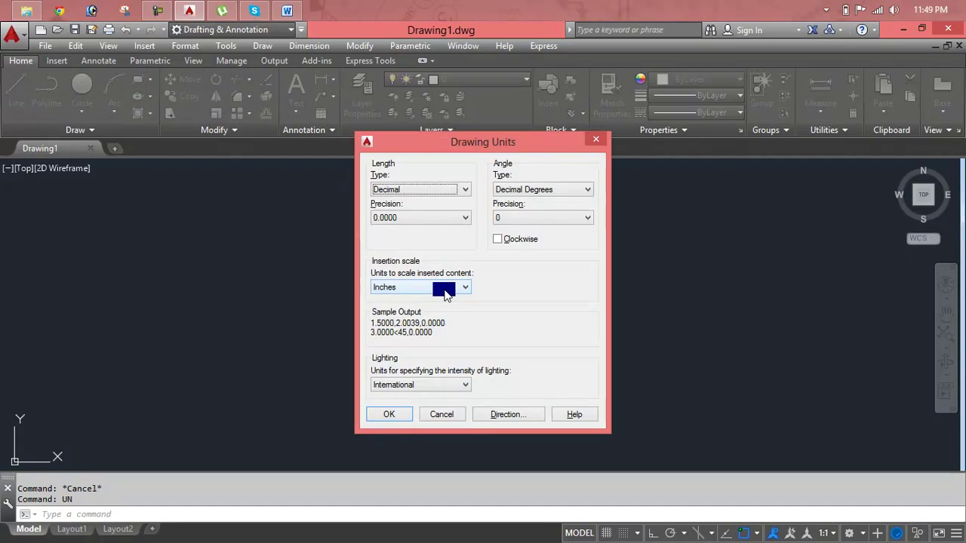
click(462, 192)
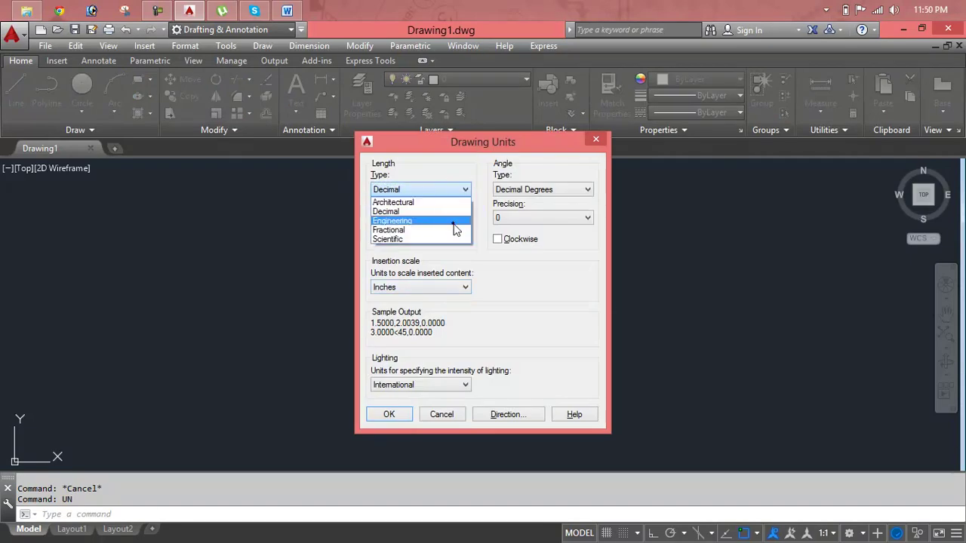
click(448, 220)
click(451, 219)
click(444, 231)
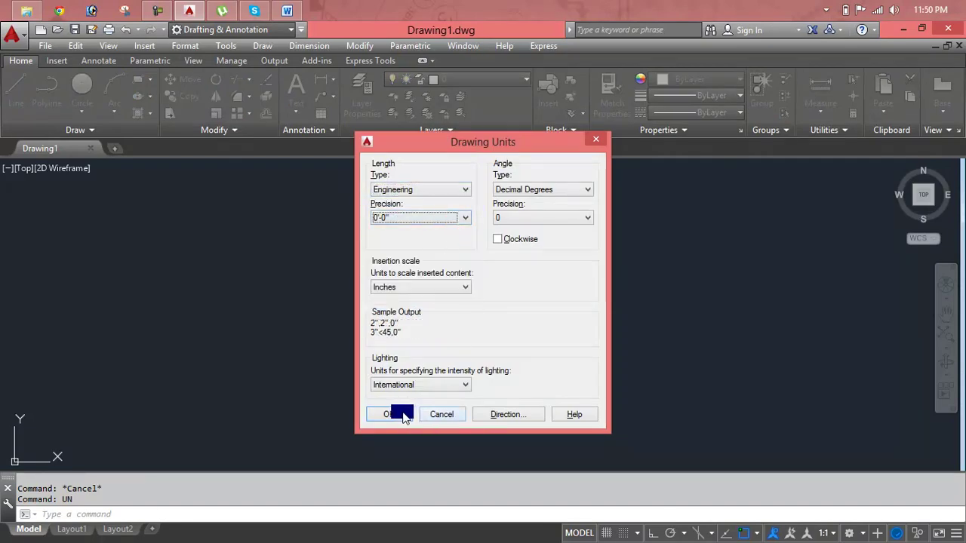
click(389, 414)
Step: Give the Standard dimension style Engineering primary units with 0'-0" precision
text(d)
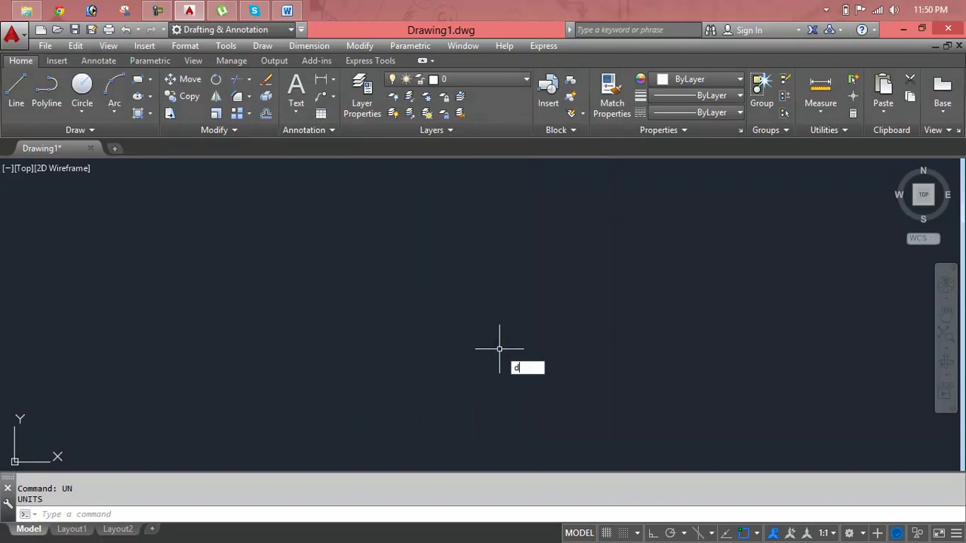
key(Return)
click(621, 263)
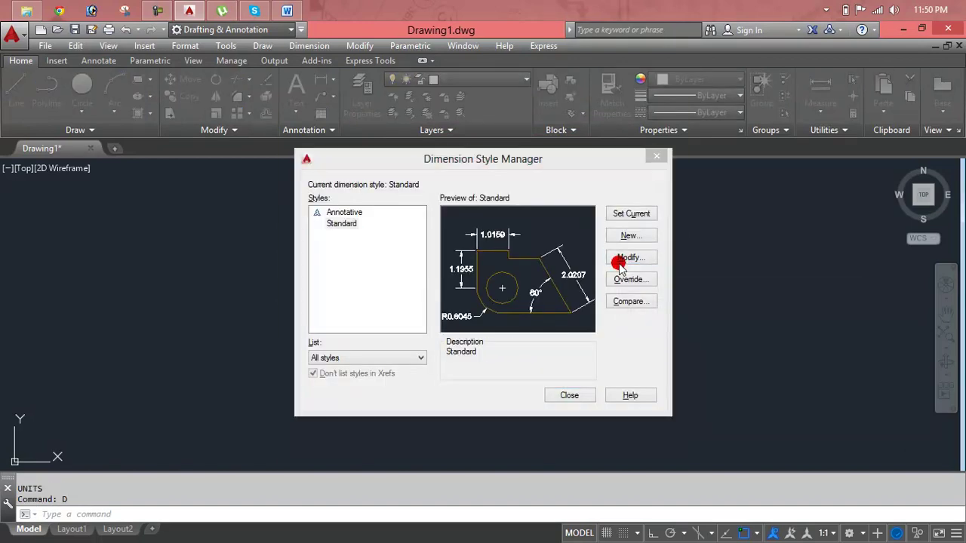
click(426, 161)
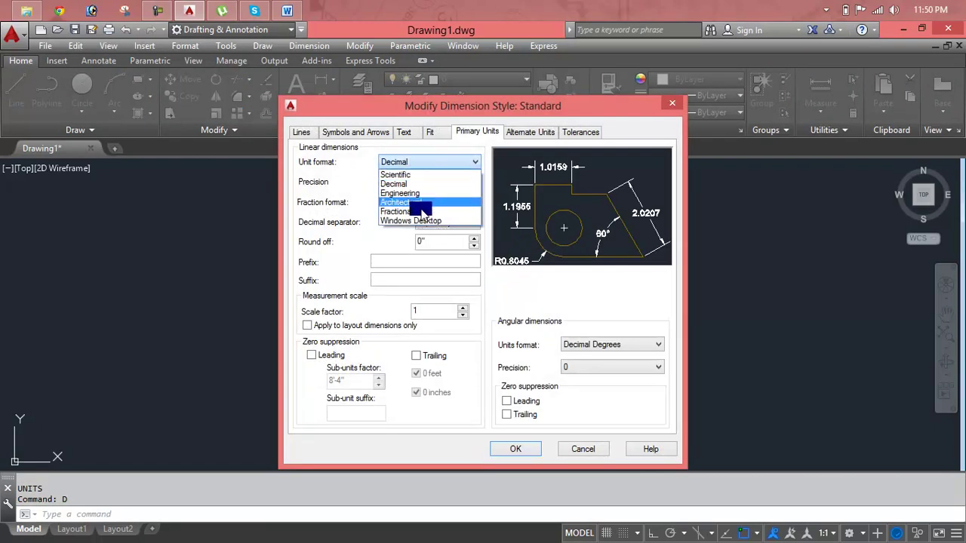
click(421, 194)
click(418, 183)
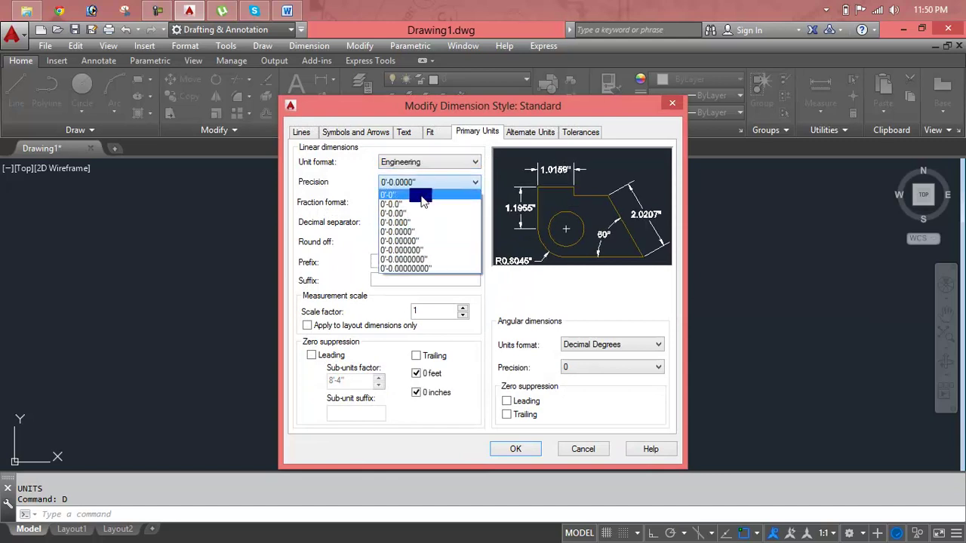
click(420, 193)
click(526, 448)
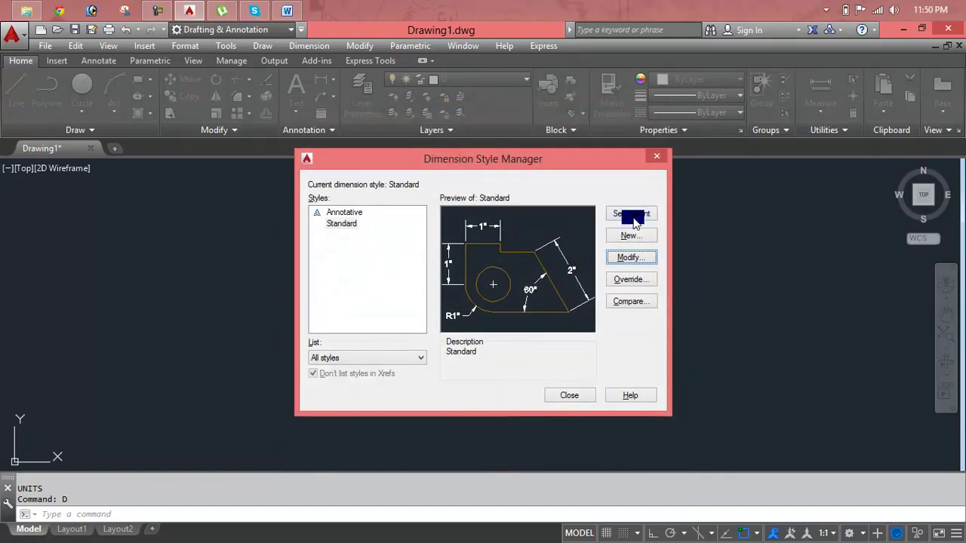
click(568, 394)
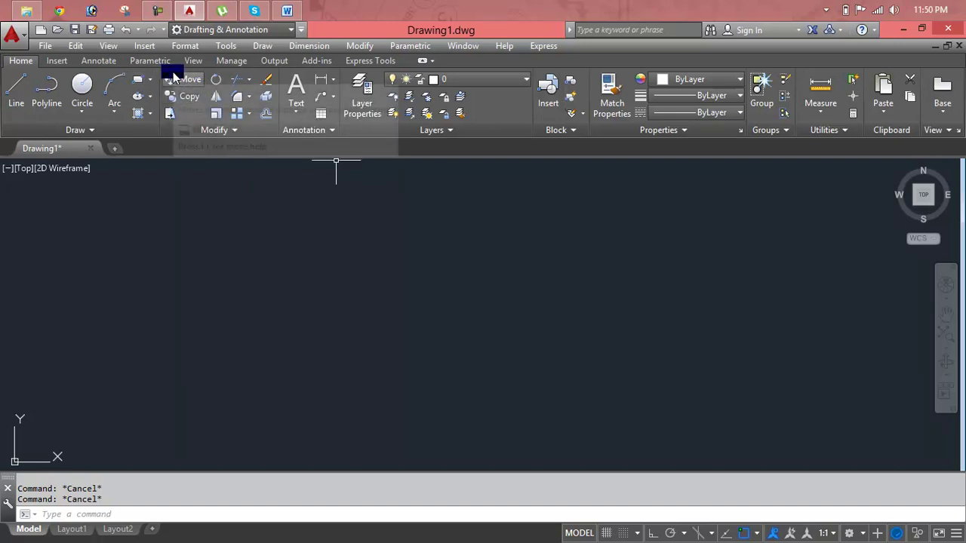
click(360, 47)
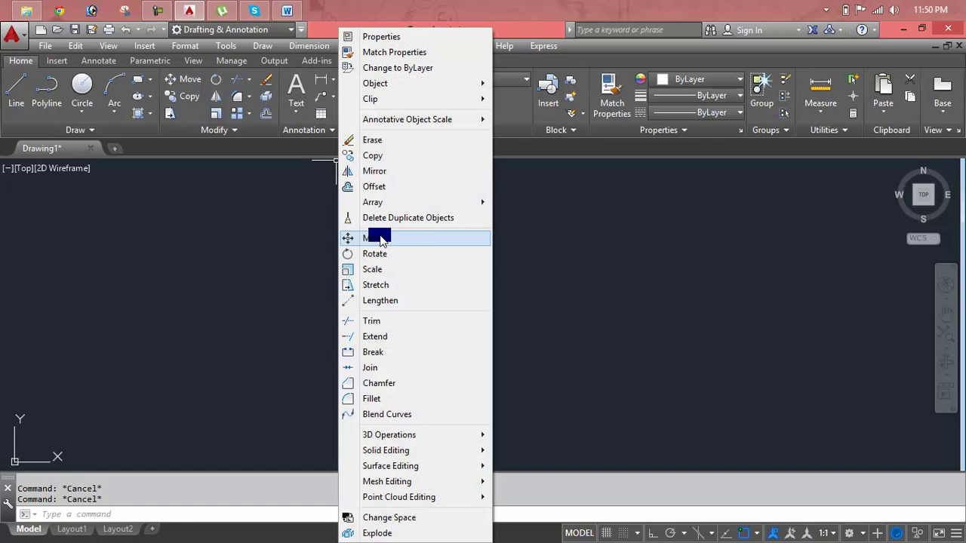
click(243, 193)
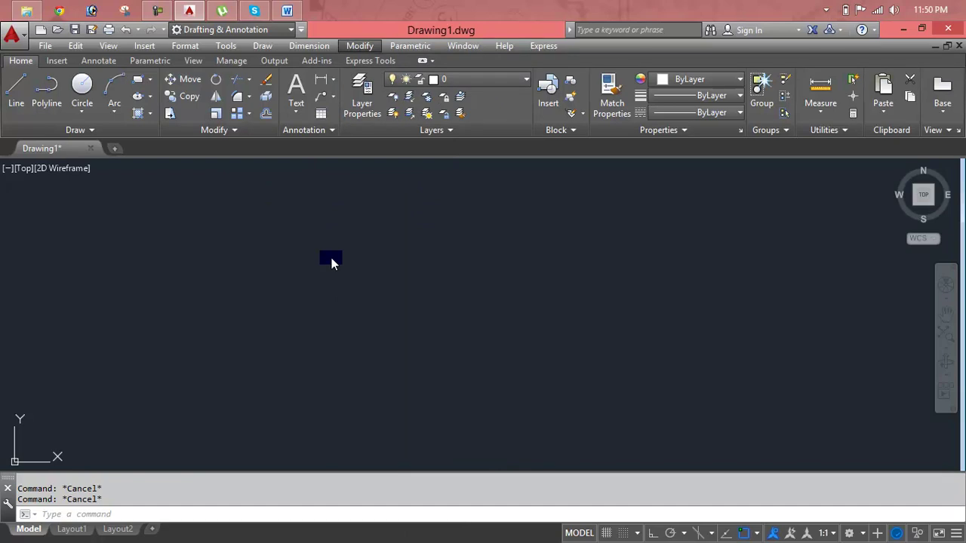
Step: Draw a rectangle by picking two opposite corners
click(330, 259)
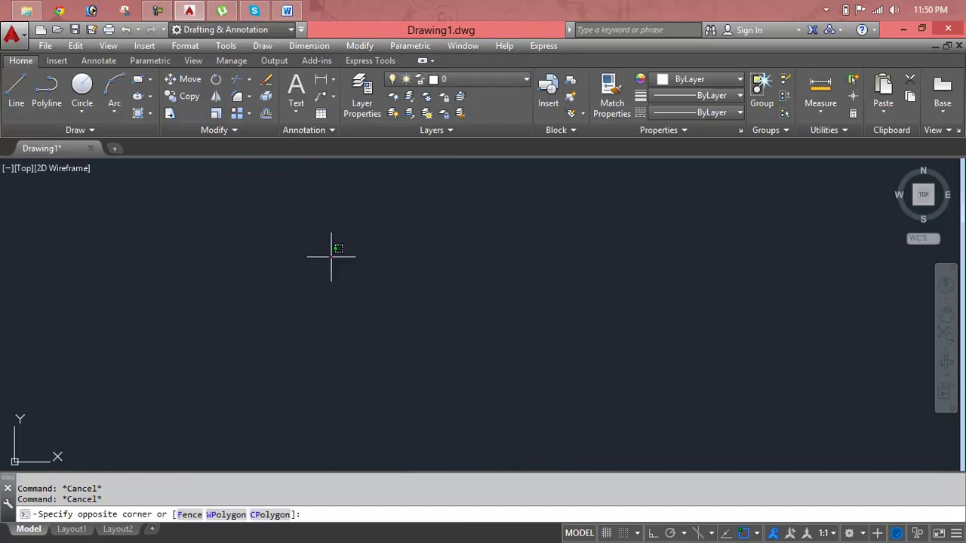
key(Escape)
text(rec)
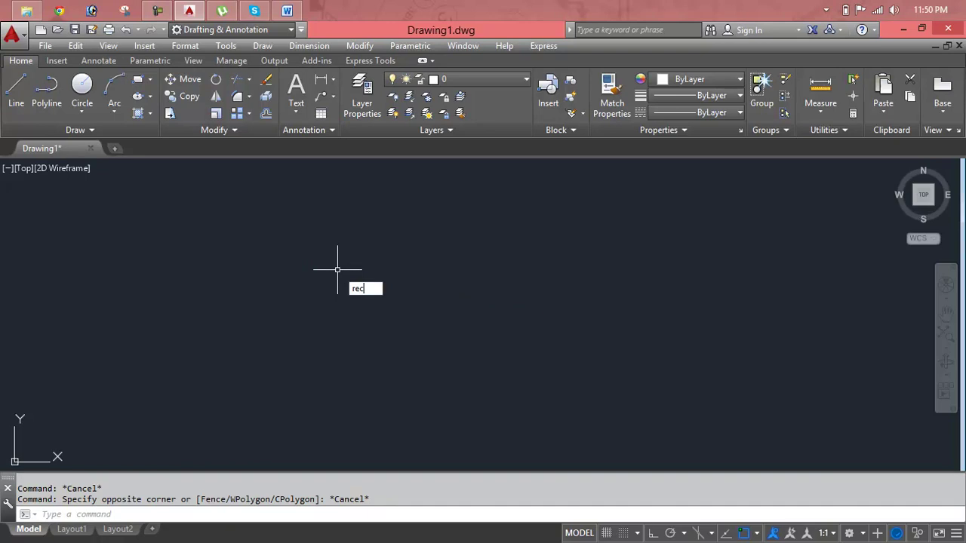
key(Return)
click(199, 234)
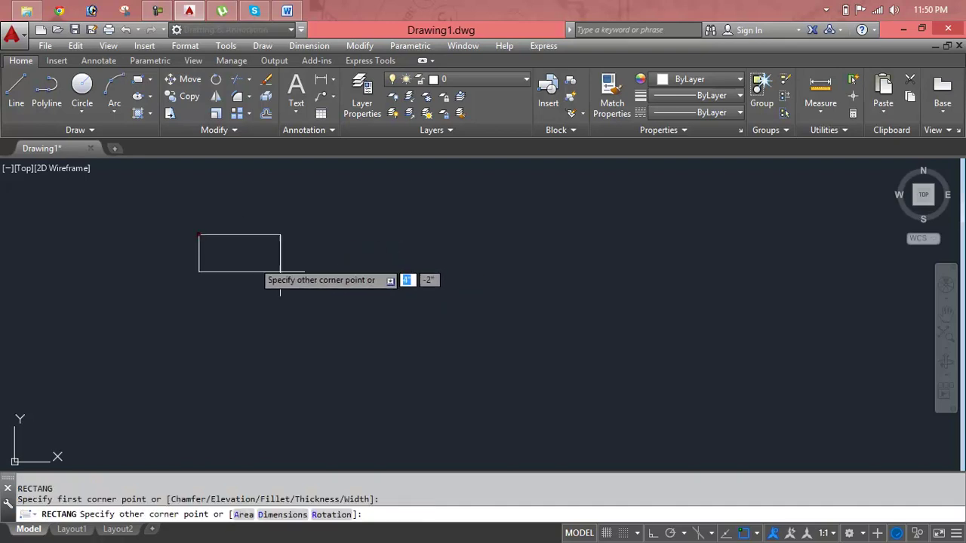
click(419, 340)
Step: Move the rectangle to the right using its lower-right corner as base point
key(Escape)
key(Escape)
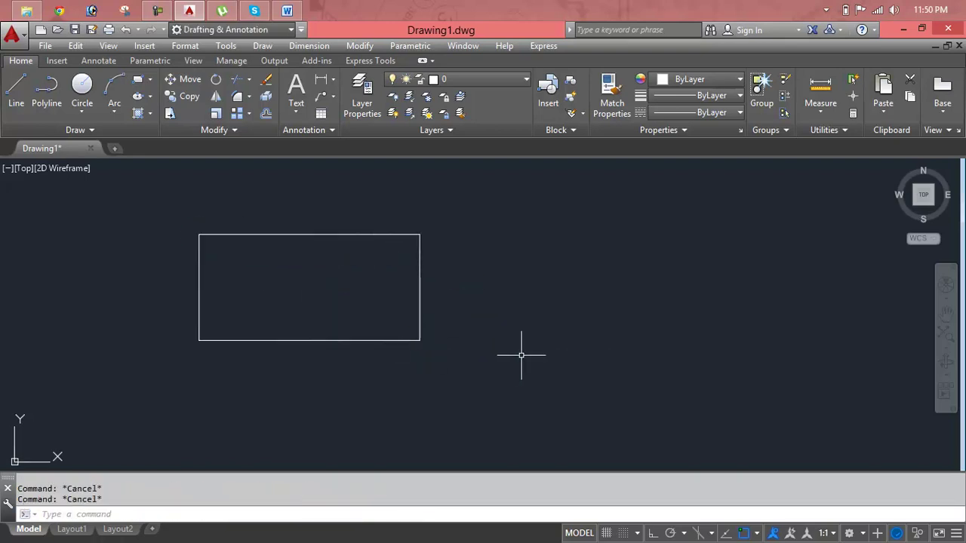
text(m)
key(Return)
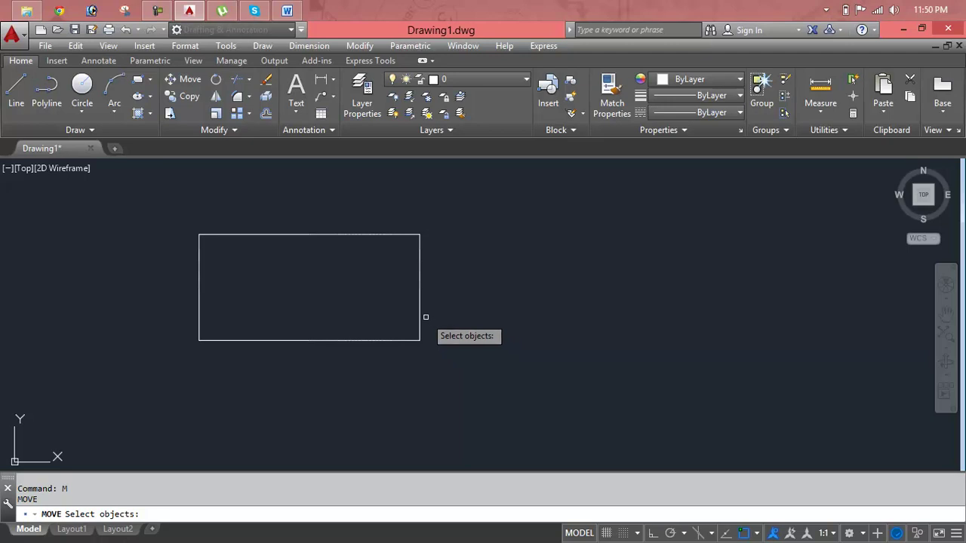
click(419, 310)
key(Return)
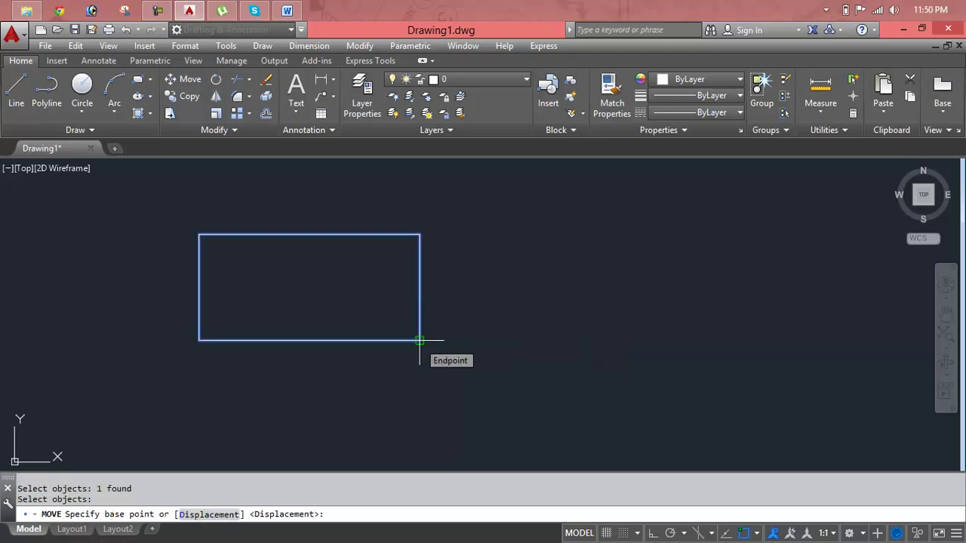
click(420, 340)
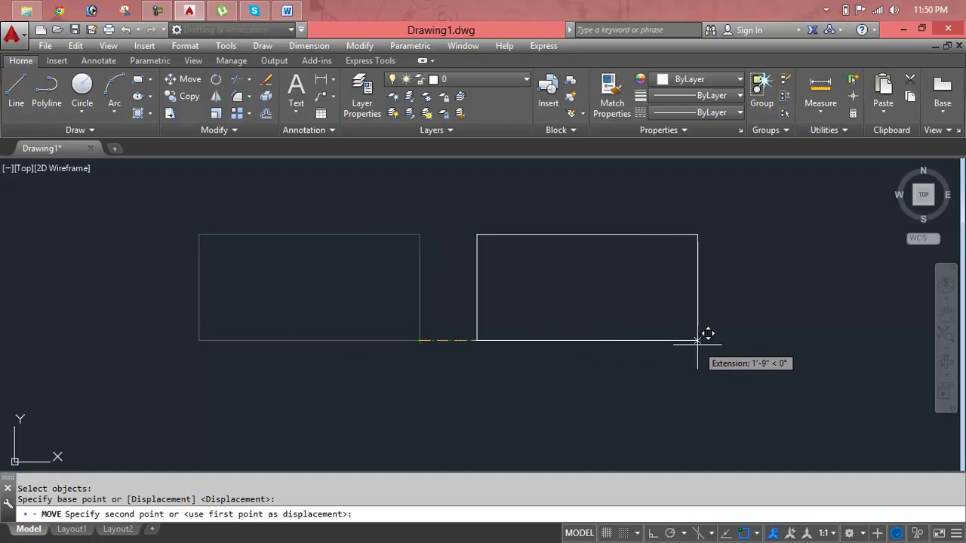
click(698, 340)
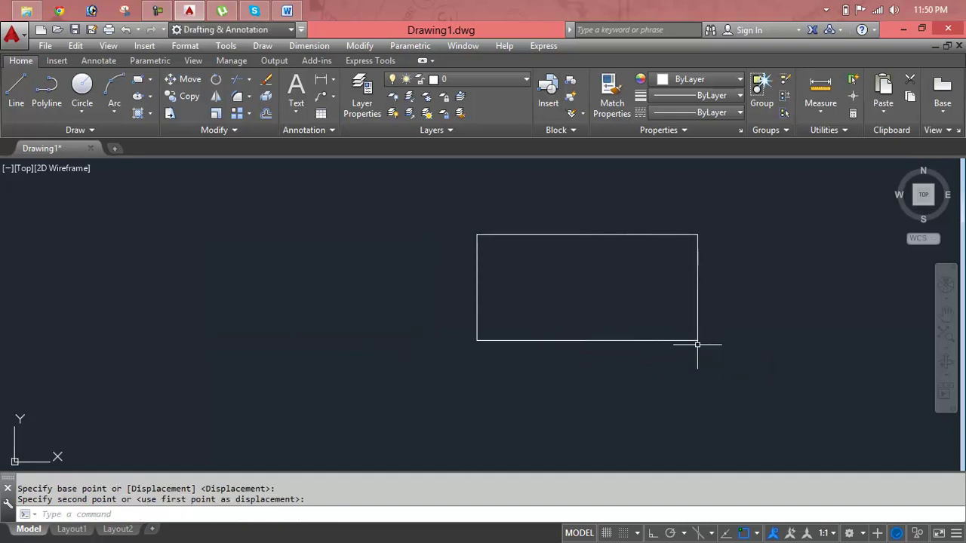
Step: Move the rectangle from its lower-left corner back to the drawing's upper left
key(Escape)
key(Escape)
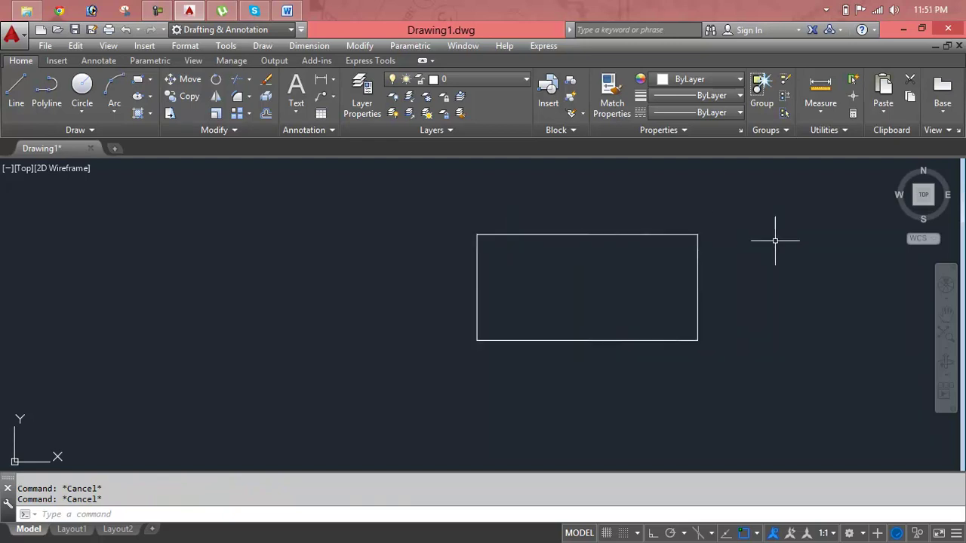
text(MO)
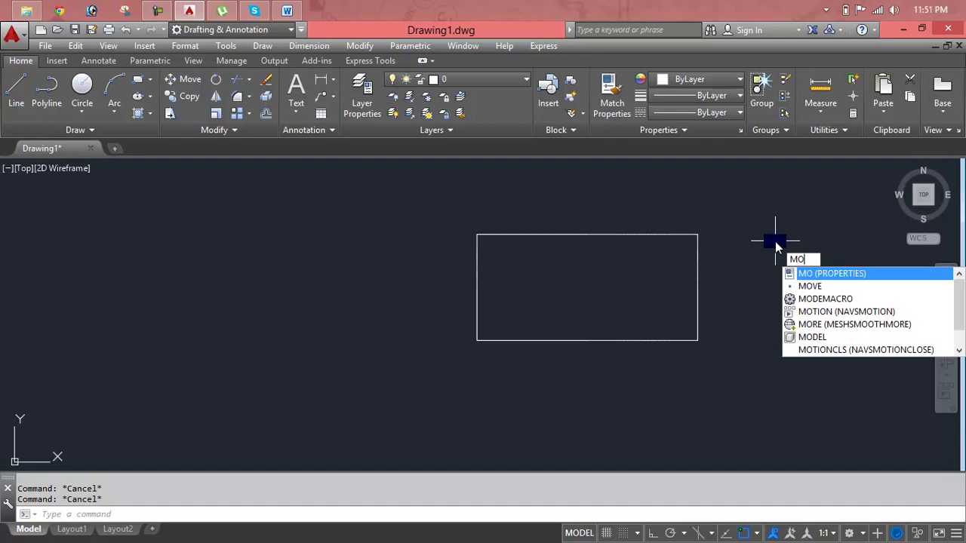
key(BackSpace)
key(Return)
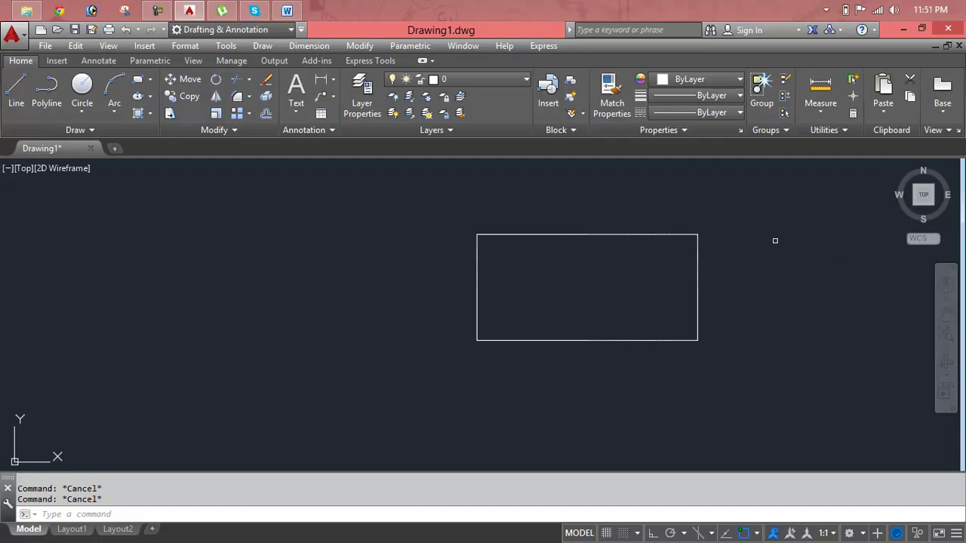
click(743, 214)
click(398, 373)
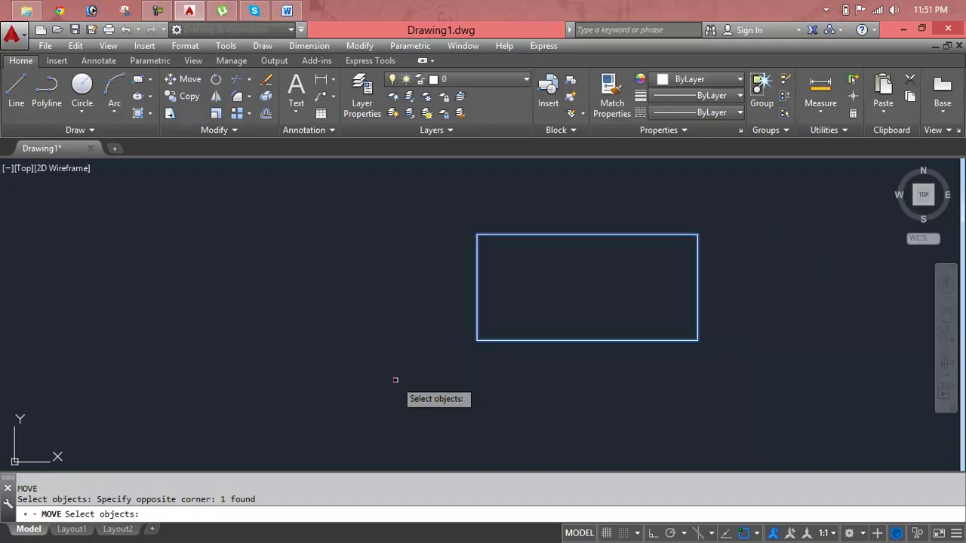
key(Return)
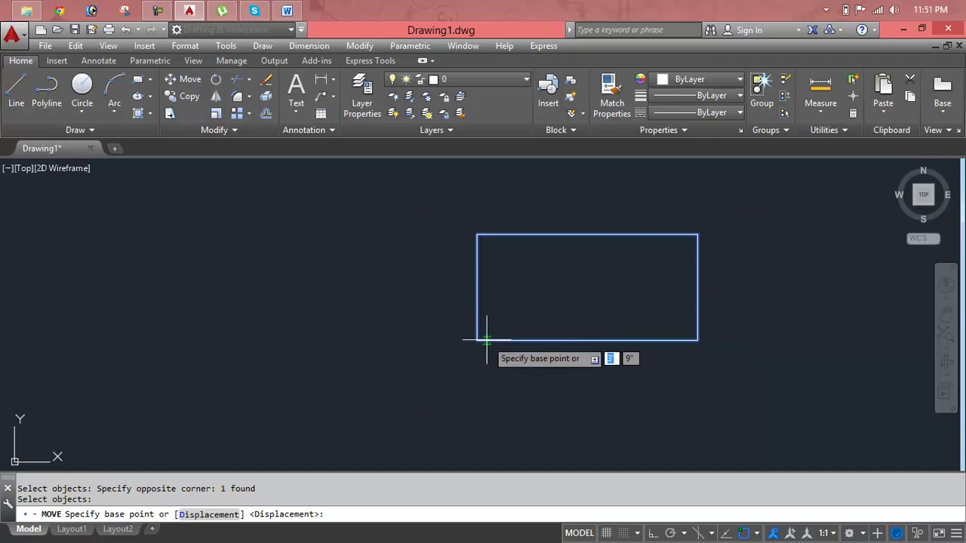
click(583, 295)
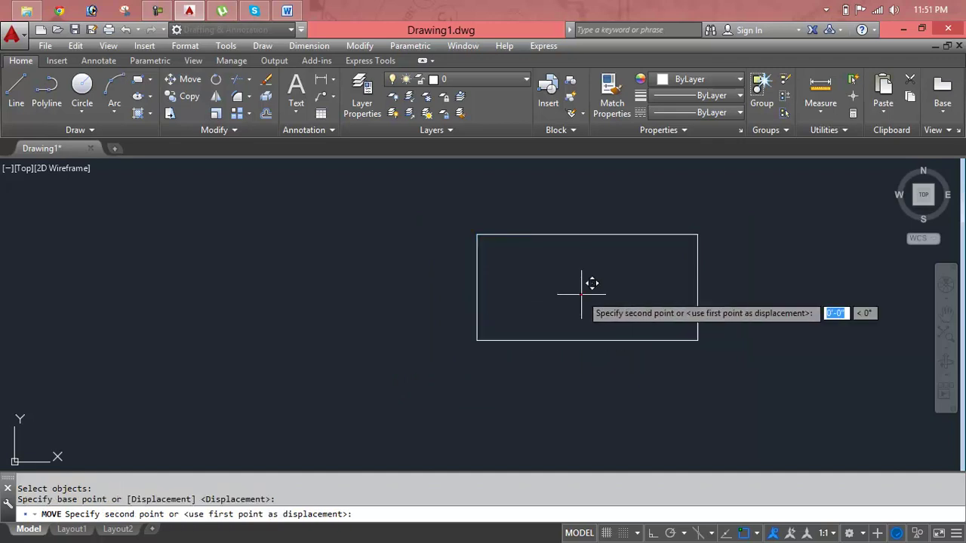
click(171, 266)
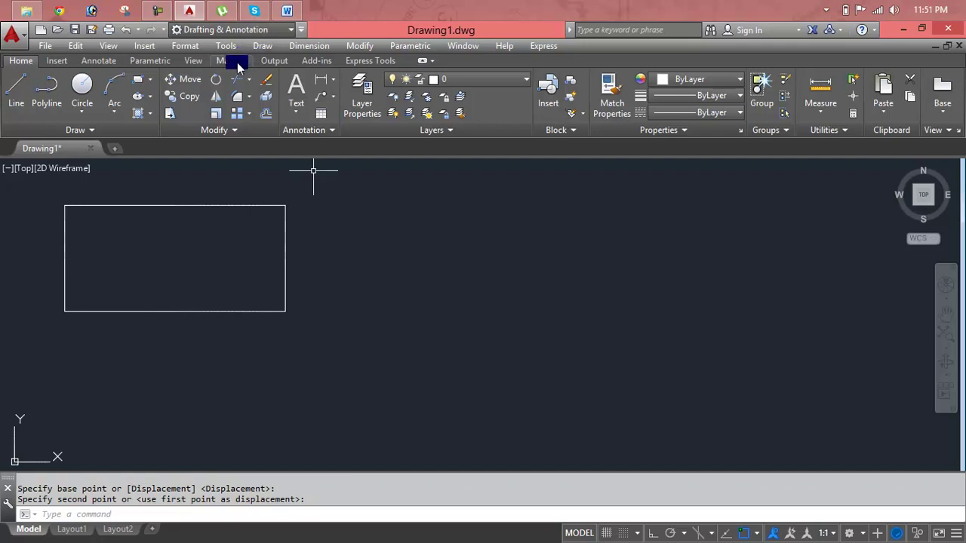
click(361, 47)
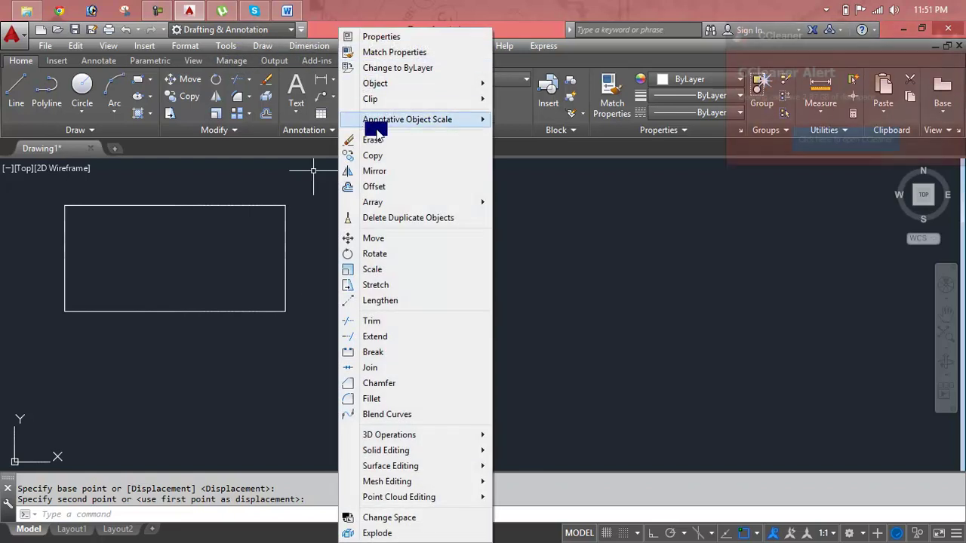
click(300, 272)
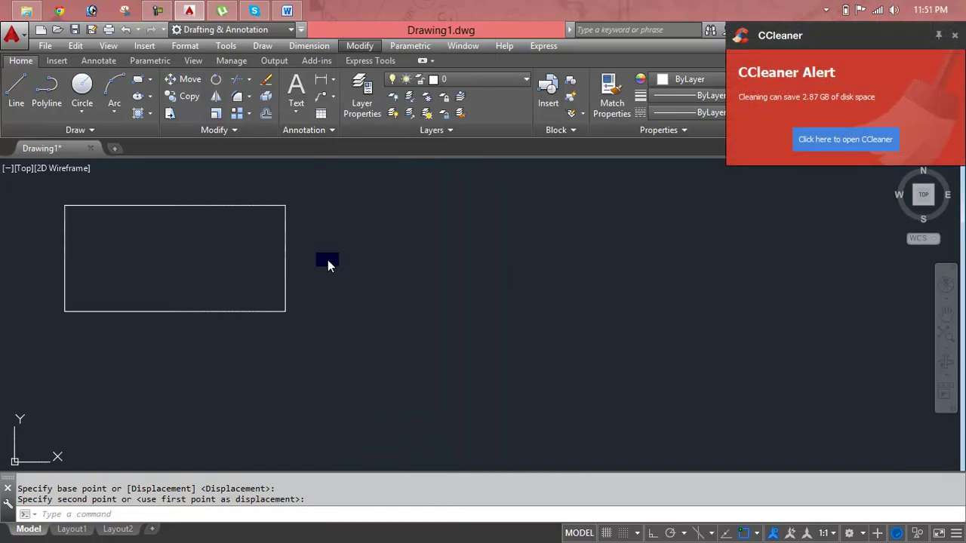
click(954, 35)
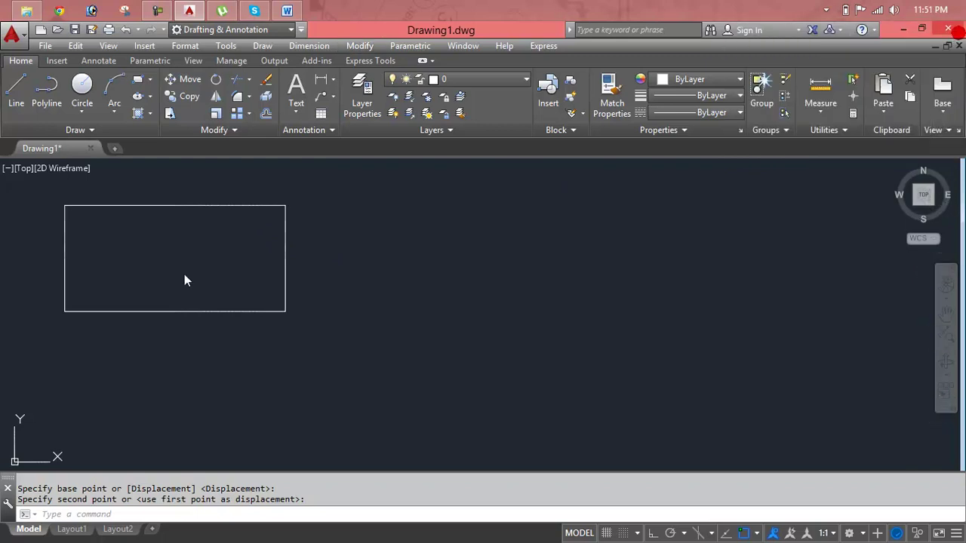
click(181, 217)
Step: Draw vertical and horizontal lines through the rectangle's edge midpoints
key(Escape)
key(Escape)
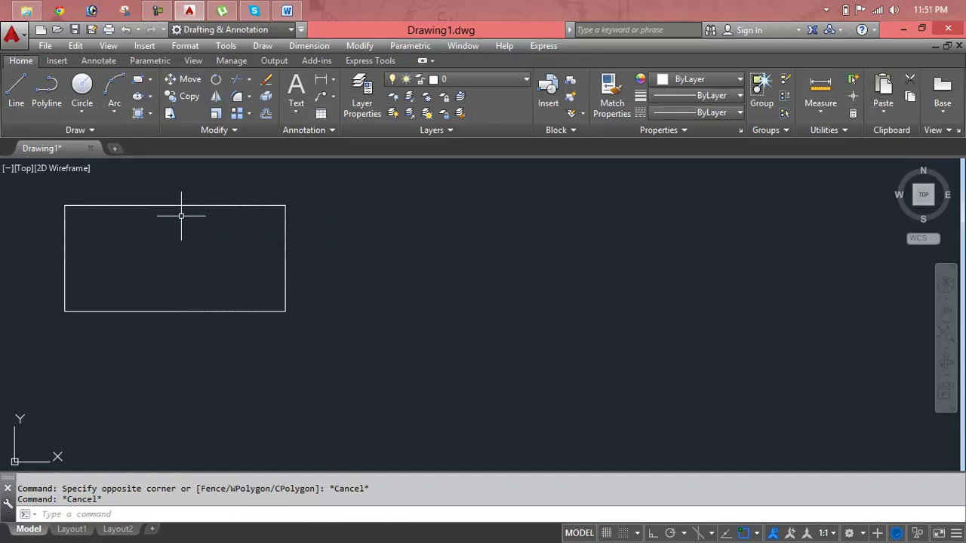
text(L)
key(Return)
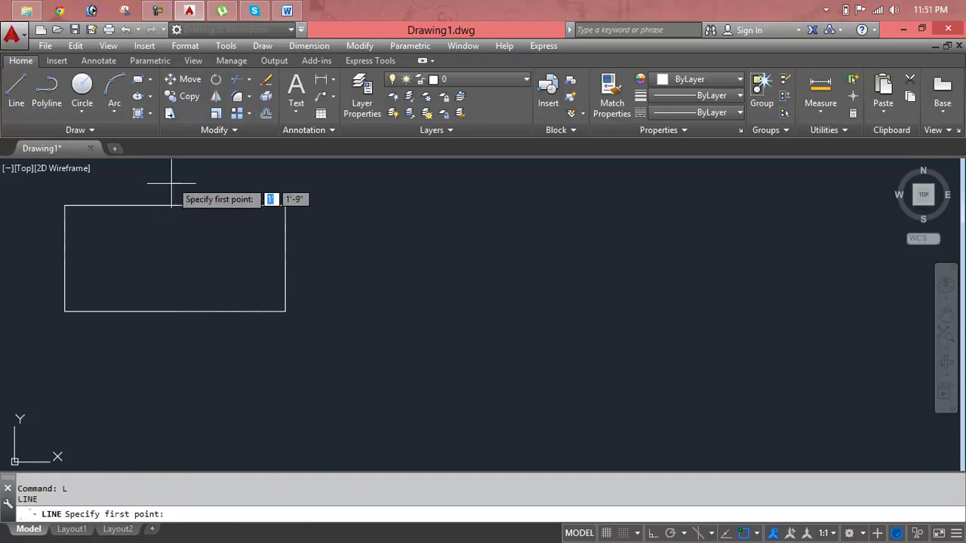
click(174, 206)
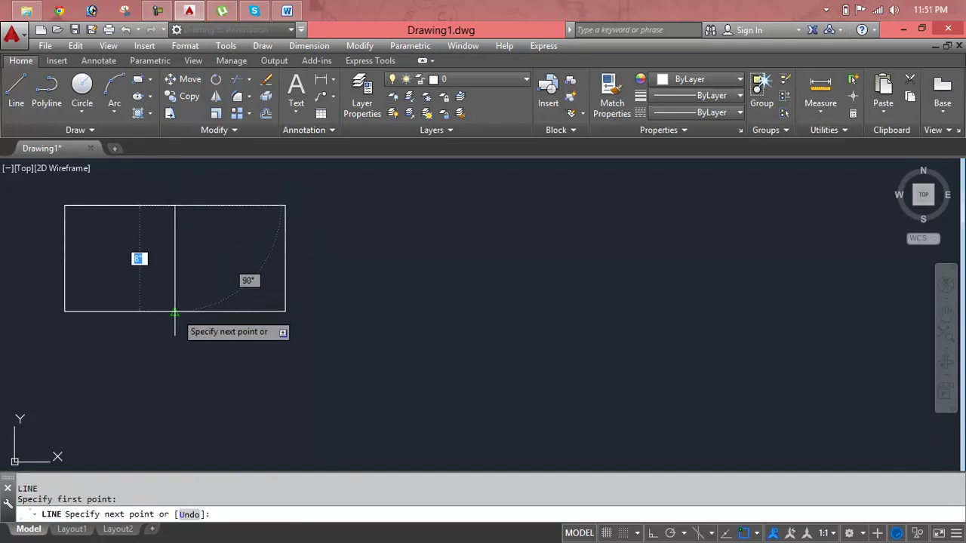
key(Escape)
key(Escape)
text(L)
key(Return)
click(65, 259)
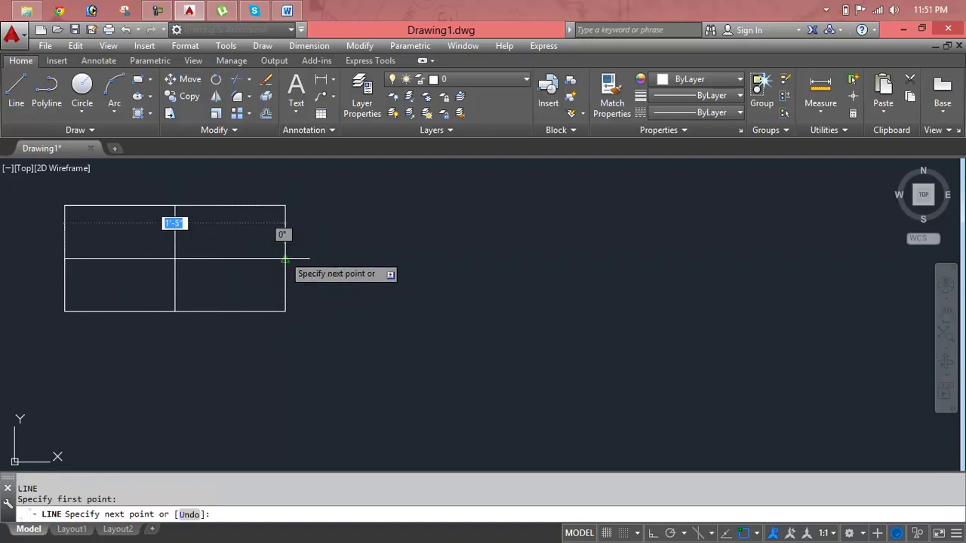
click(285, 259)
key(Escape)
key(Escape)
key(Escape)
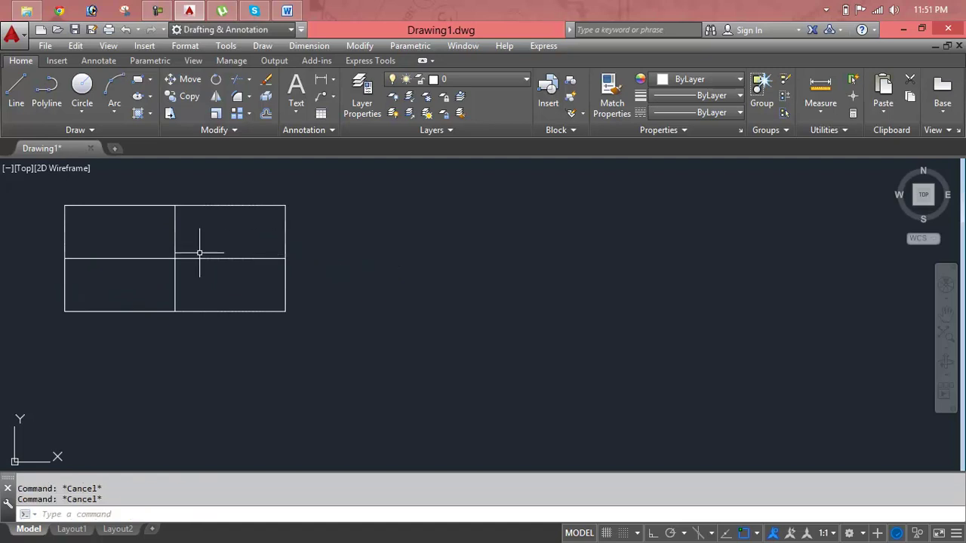
Step: Draw a circle centred where the two lines cross
text(c)
key(Return)
click(175, 259)
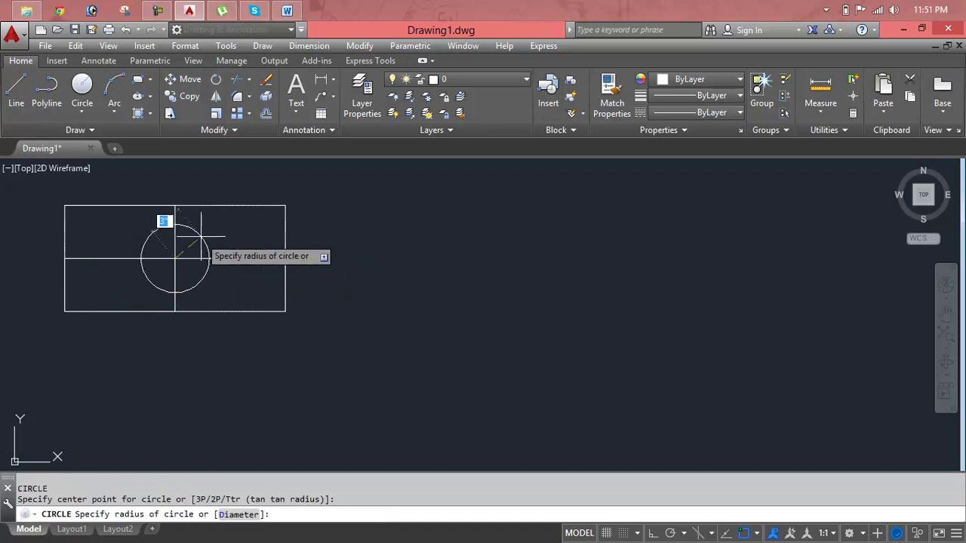
click(208, 229)
key(Escape)
key(Escape)
Step: Move the rectangle from its top-right corner to the right, then undo that move
text(m)
key(Return)
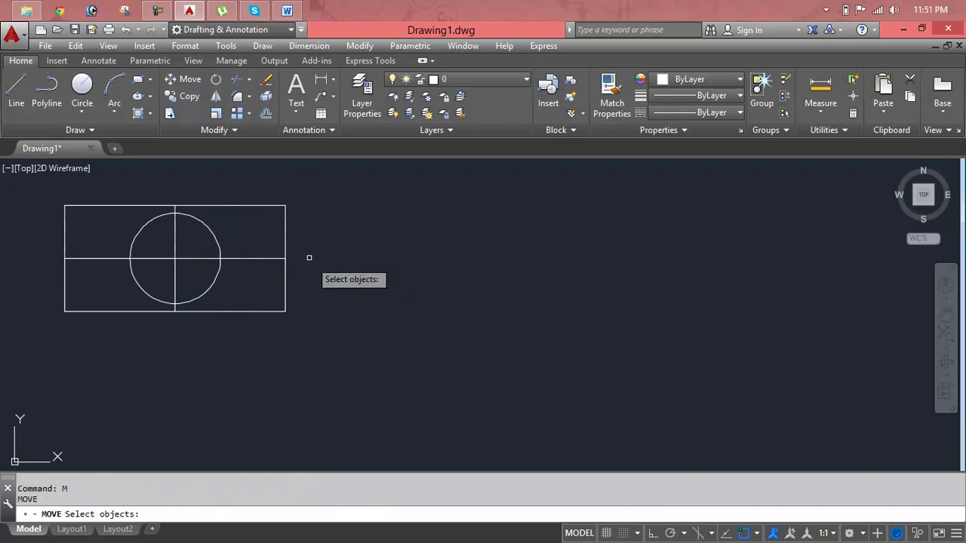
click(324, 198)
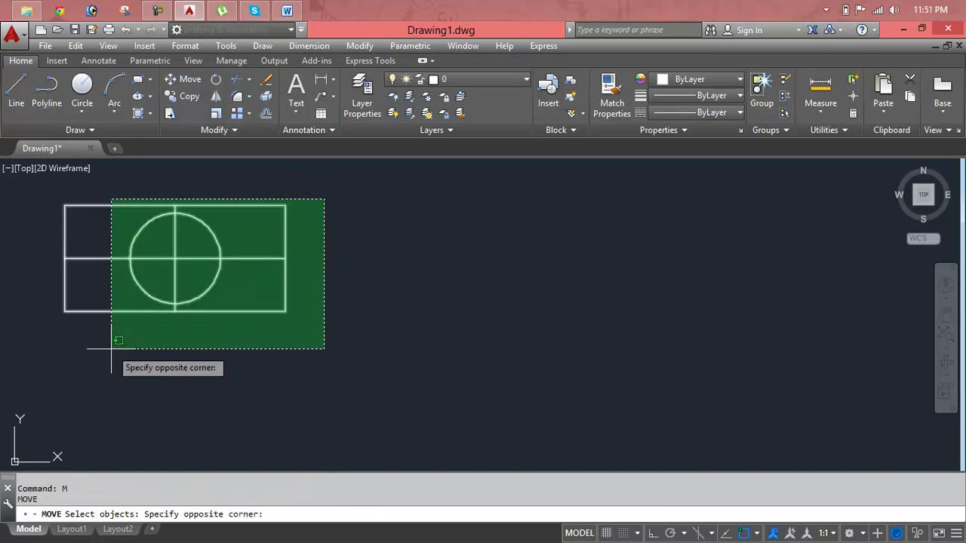
click(52, 338)
key(Escape)
key(Escape)
key(Escape)
text(m)
key(Return)
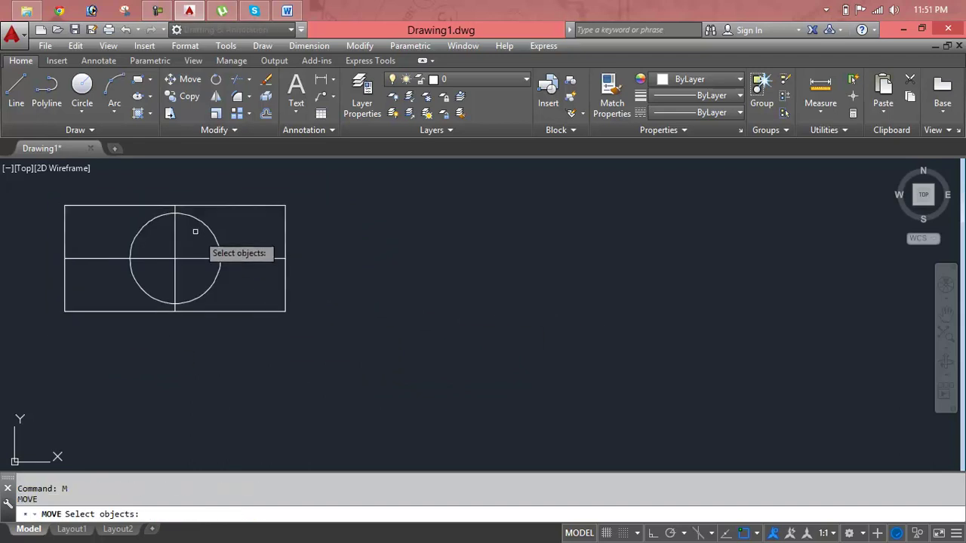
click(247, 205)
key(Return)
click(286, 205)
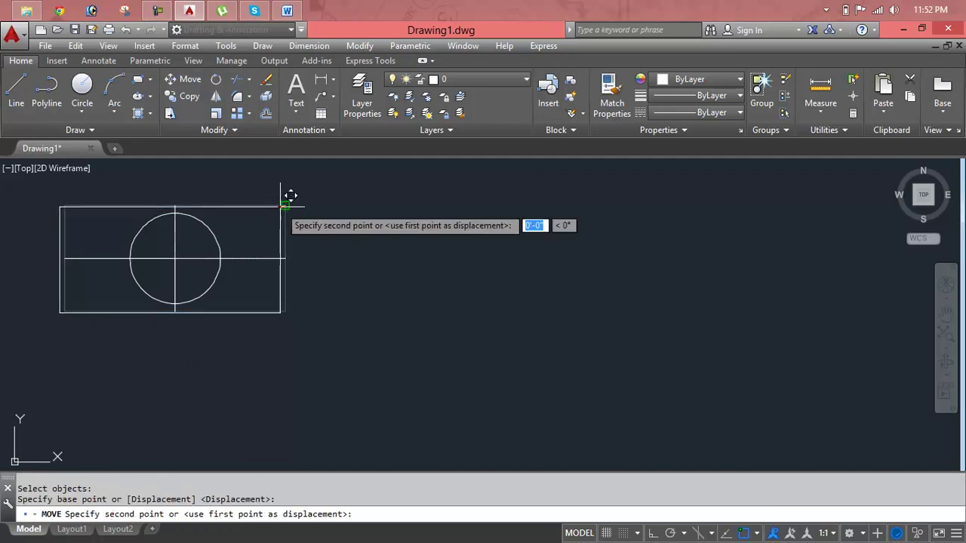
click(688, 229)
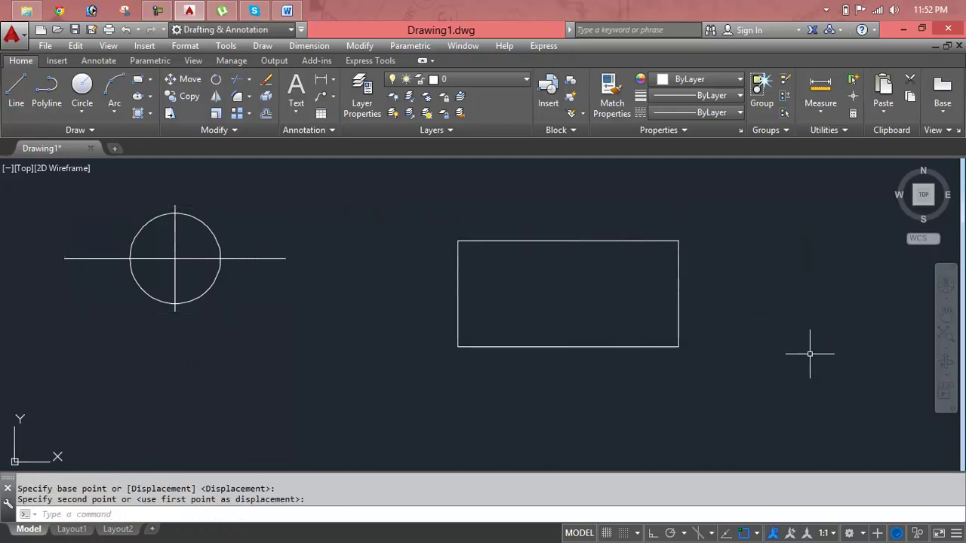
key(ctrl+z)
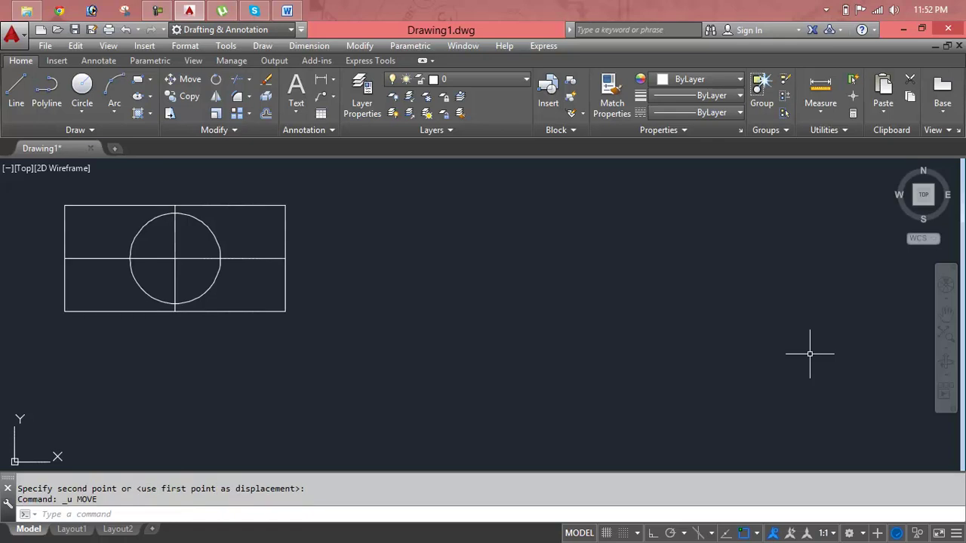
Step: Move the rectangle, circle and both lines by the circle centre to the drawing's centre
key(Escape)
key(Escape)
text(m)
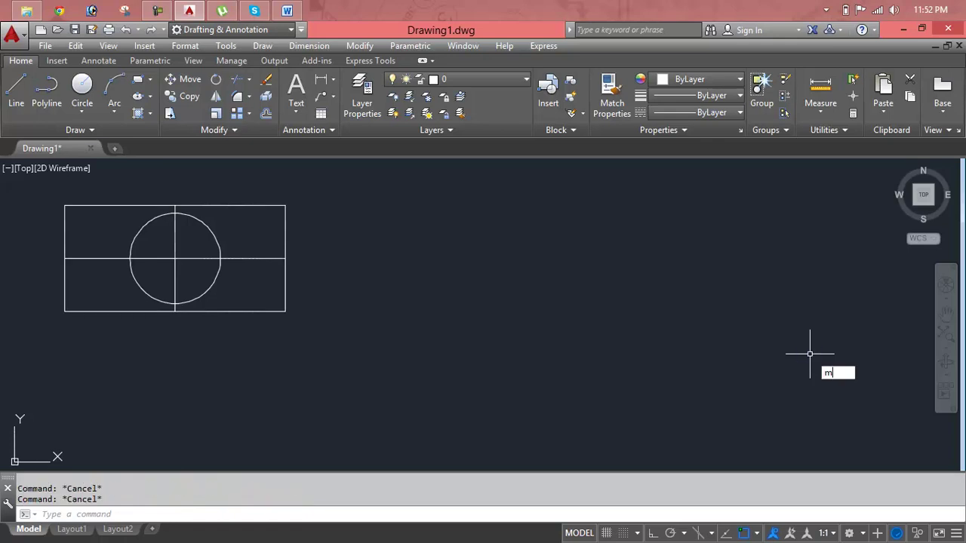
key(Return)
click(369, 182)
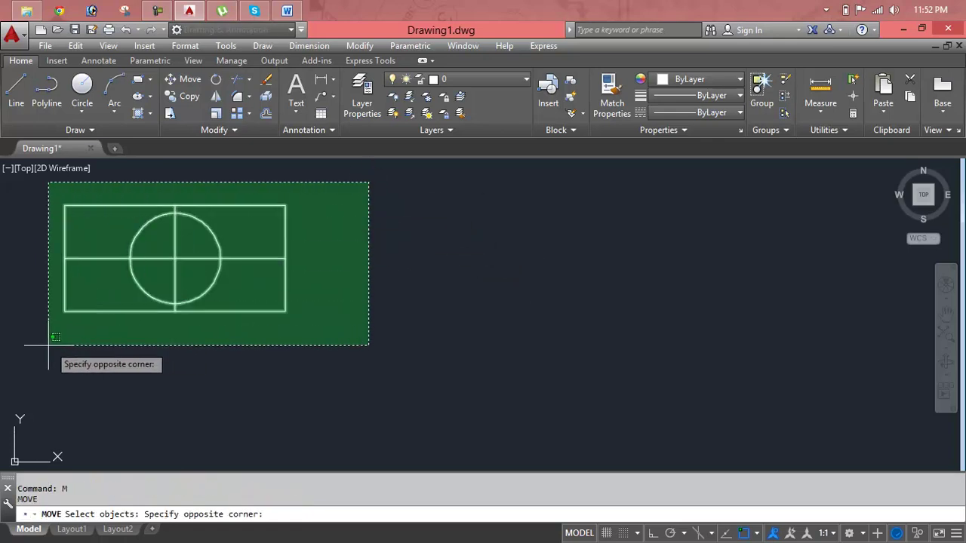
click(45, 340)
key(Return)
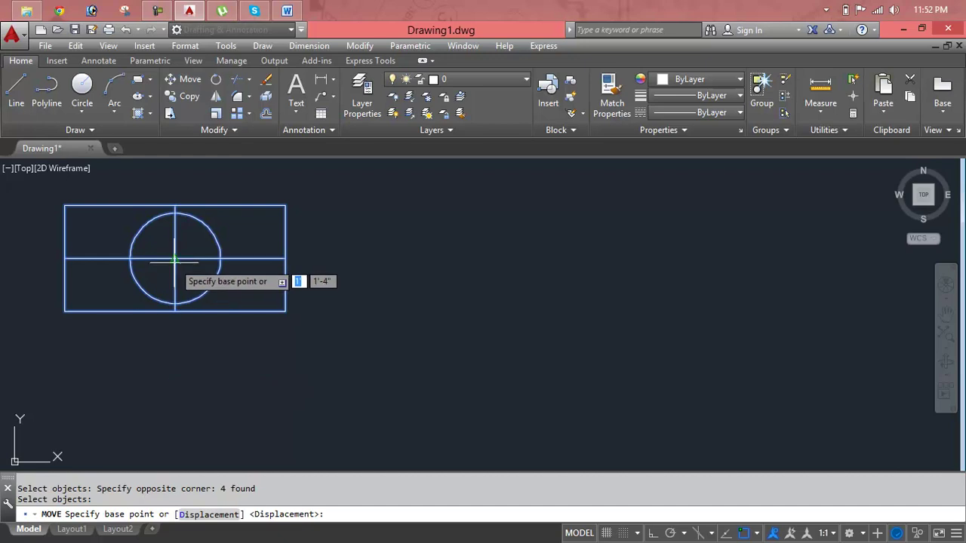
click(175, 260)
click(556, 279)
Step: Reselect all four objects and move them further to the left
key(Escape)
key(Escape)
click(731, 198)
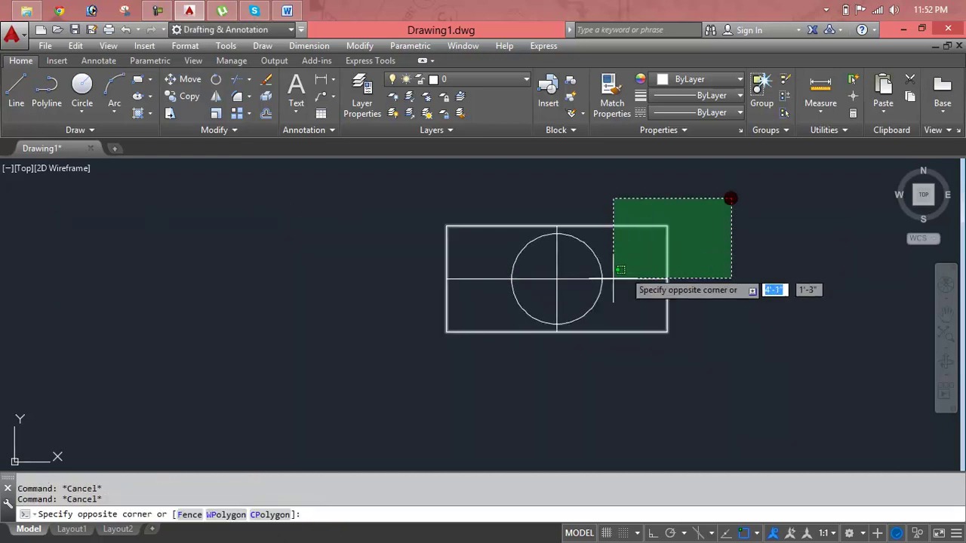
click(310, 402)
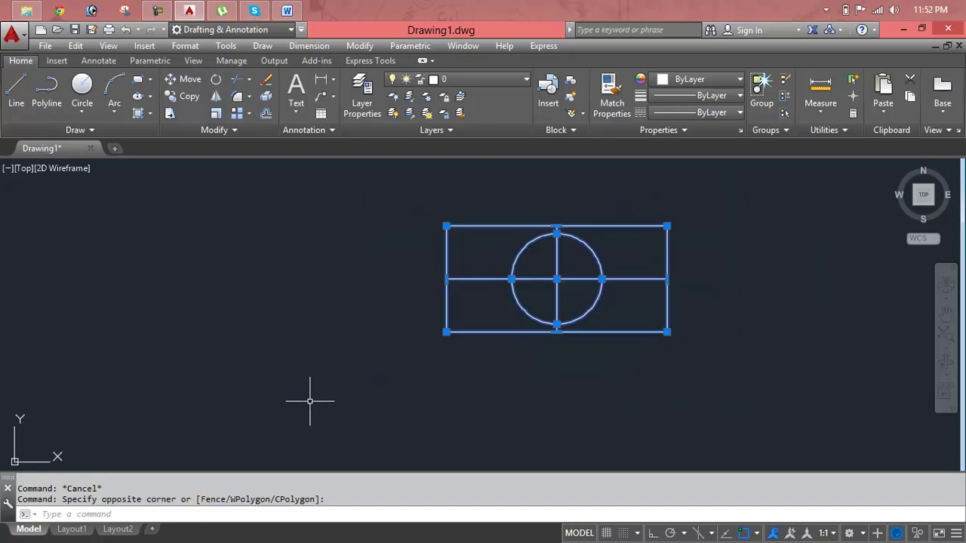
key(Escape)
key(Escape)
click(744, 199)
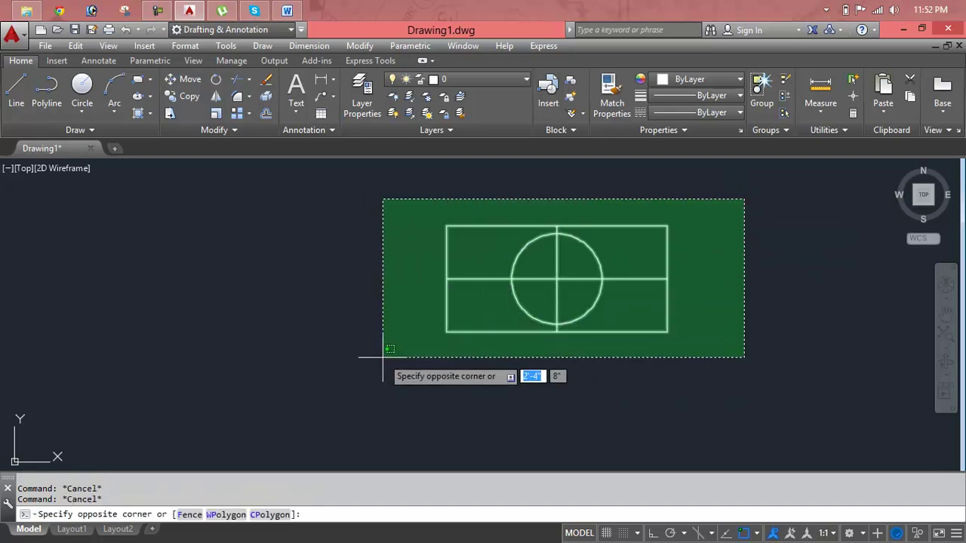
click(382, 358)
text(m)
key(Return)
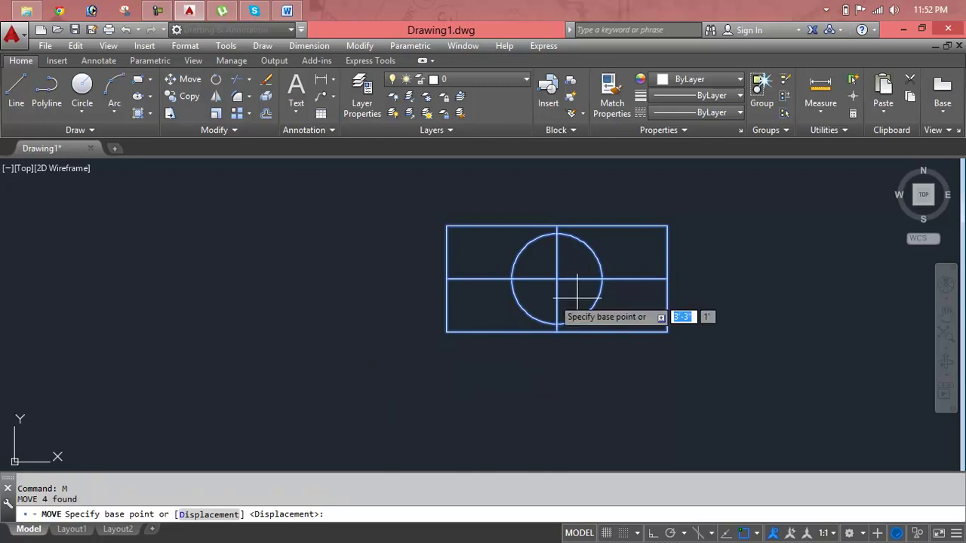
click(556, 280)
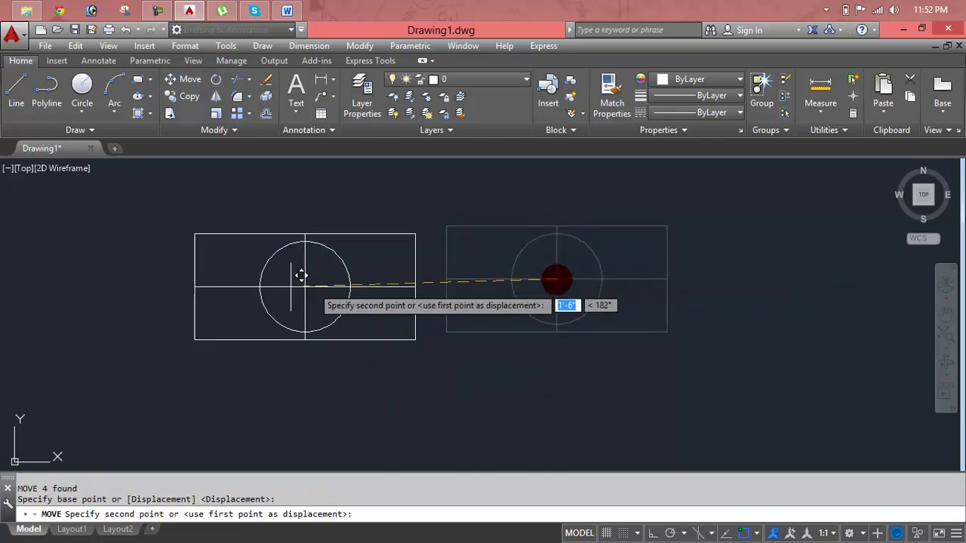
click(261, 273)
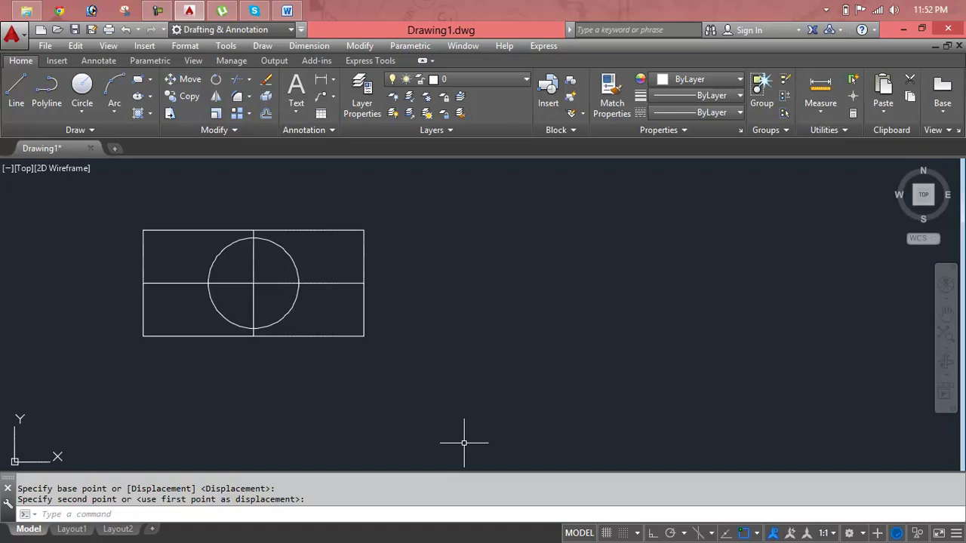
Step: Window-select the figure and move it by the circle centre to the right side
key(Escape)
key(Escape)
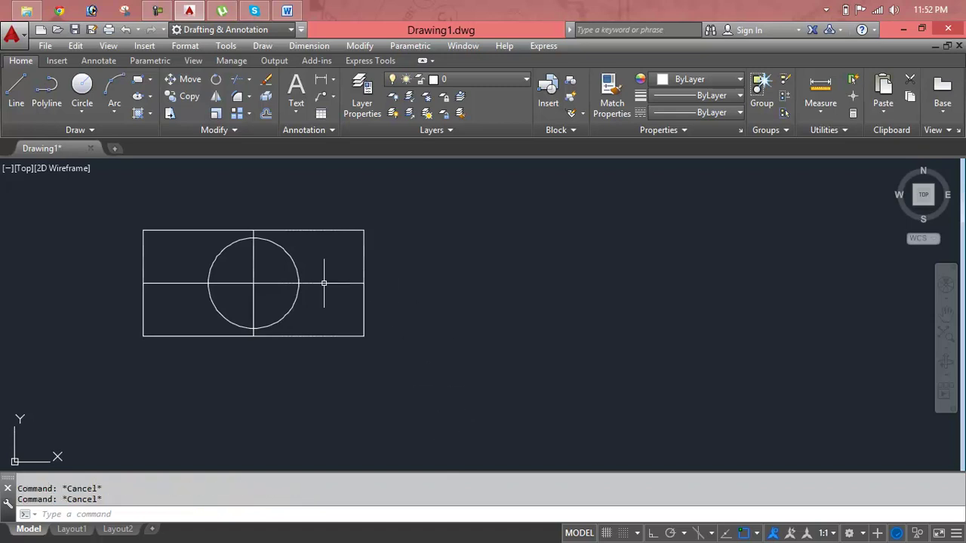
click(137, 217)
click(480, 347)
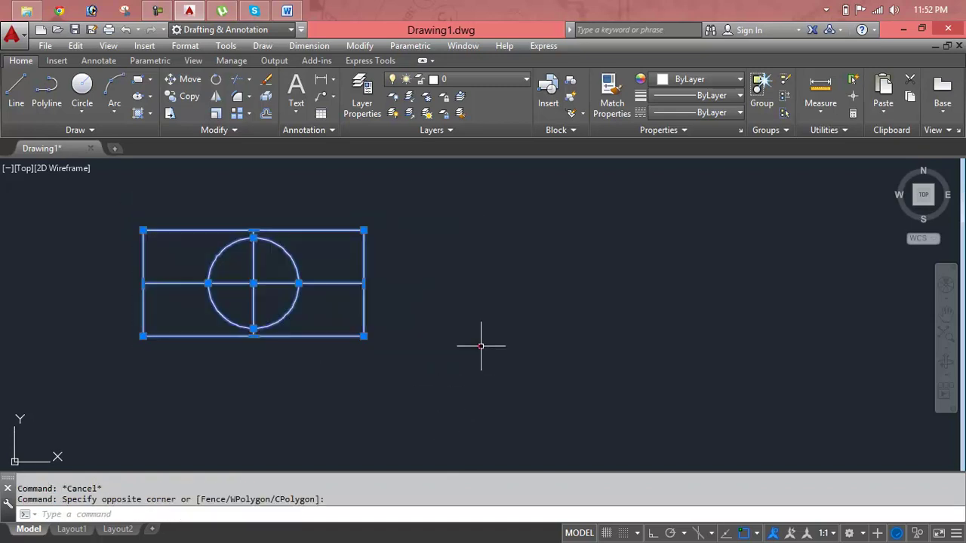
text(M)
key(Return)
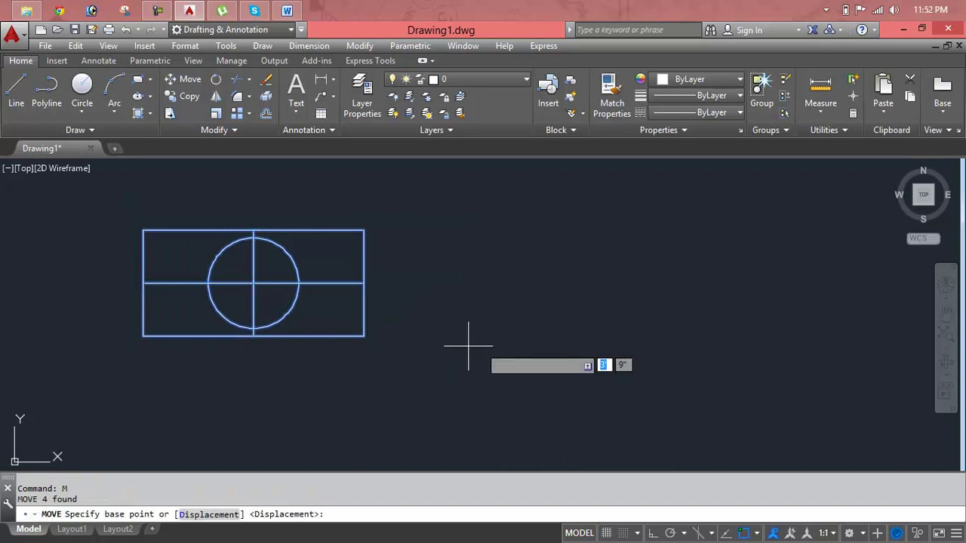
click(253, 283)
click(644, 296)
key(Escape)
key(Escape)
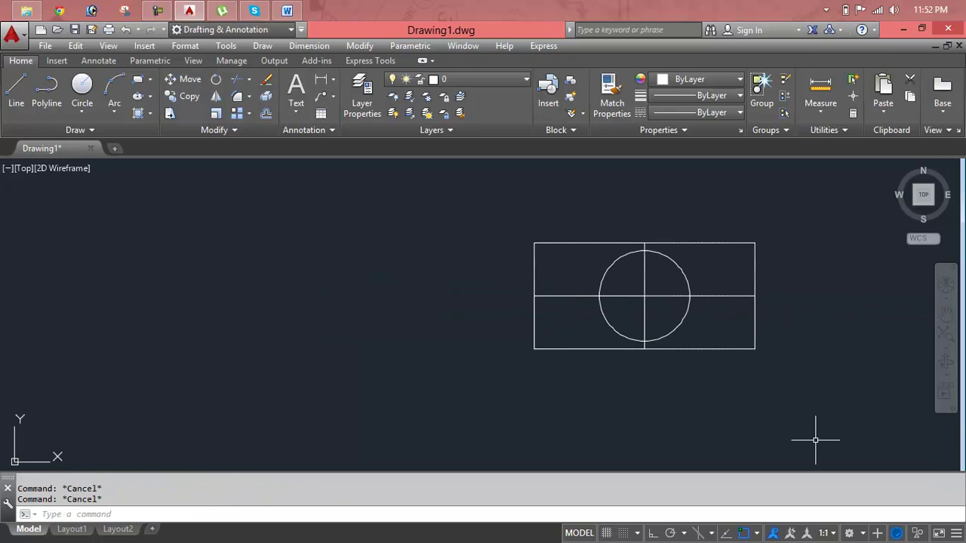
Step: Use Modify > Move to shift the four objects by the circle centre back left
click(355, 45)
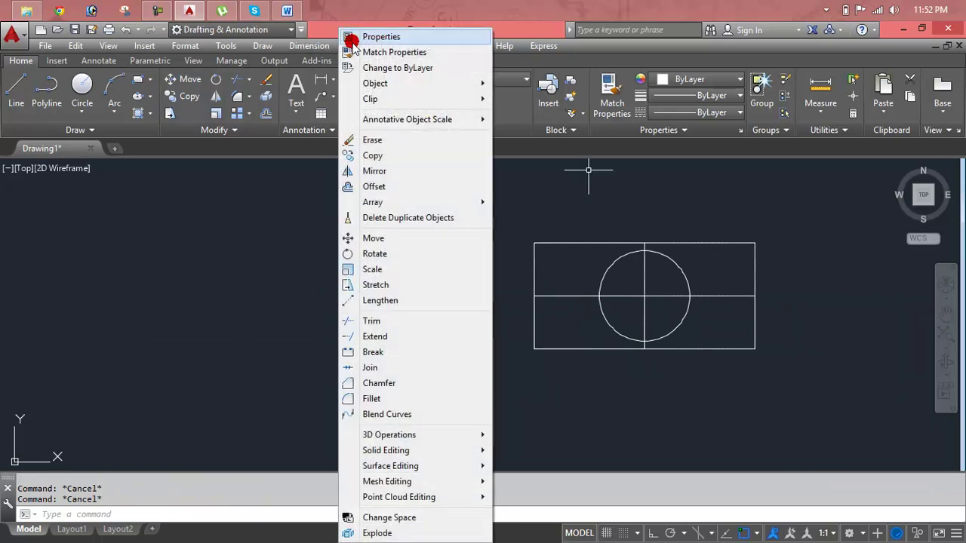
click(389, 240)
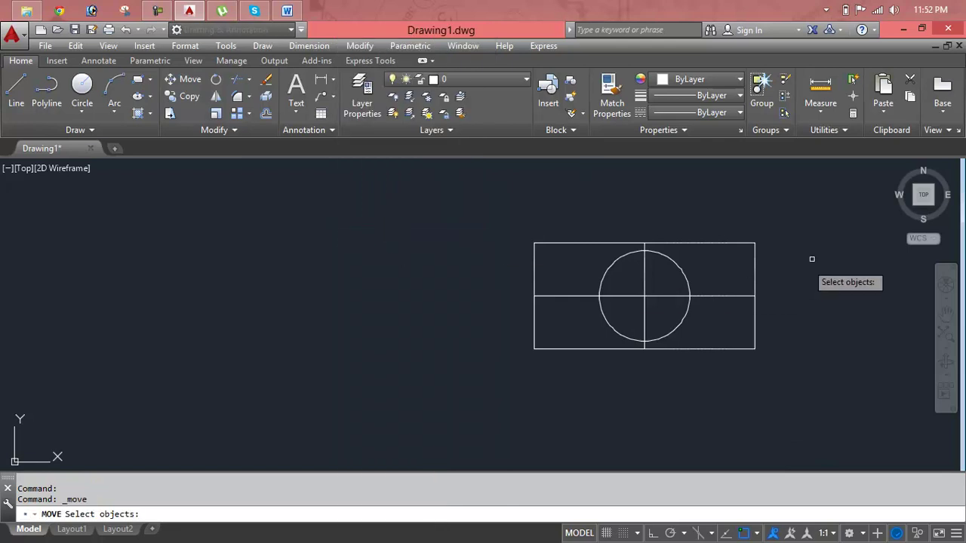
click(801, 222)
click(419, 401)
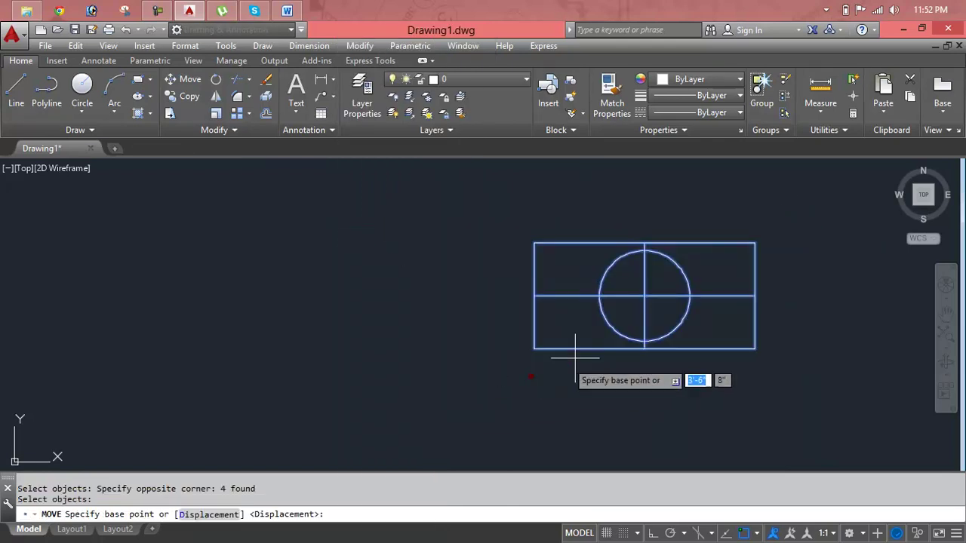
click(644, 296)
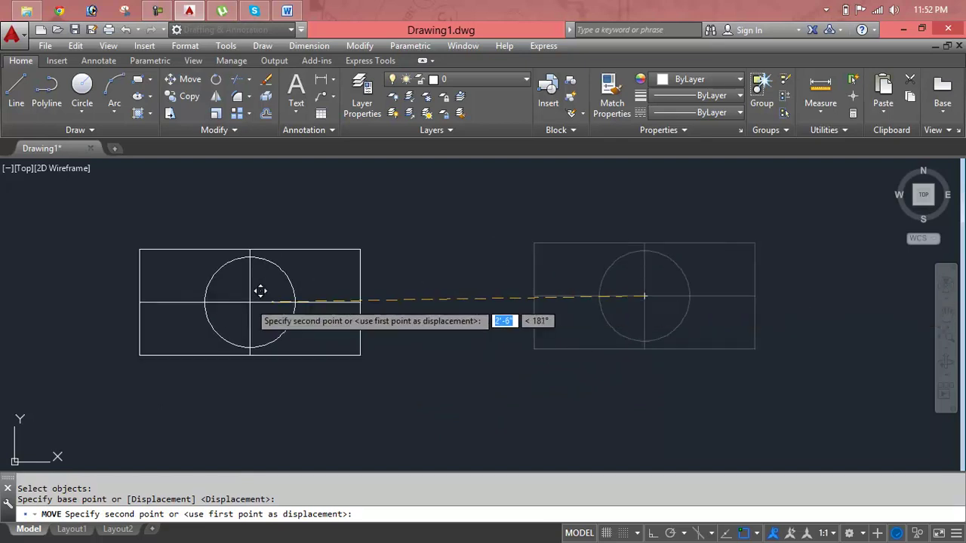
click(259, 291)
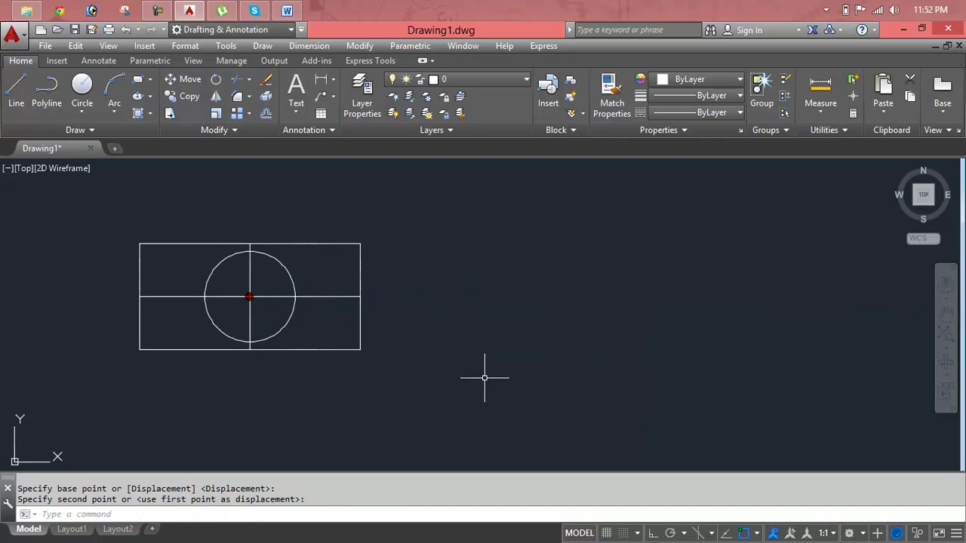
key(Escape)
key(Escape)
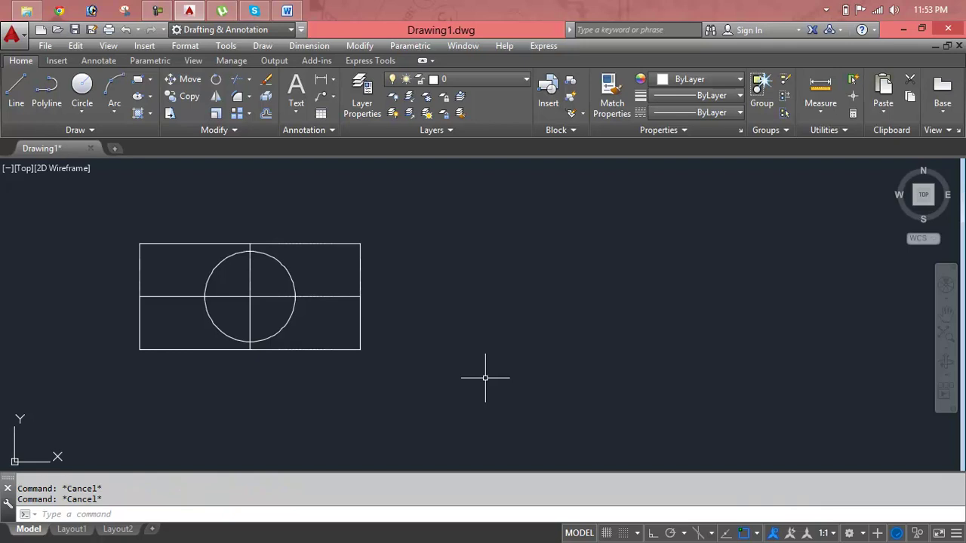
text(m)
key(Return)
click(453, 207)
click(54, 397)
key(Return)
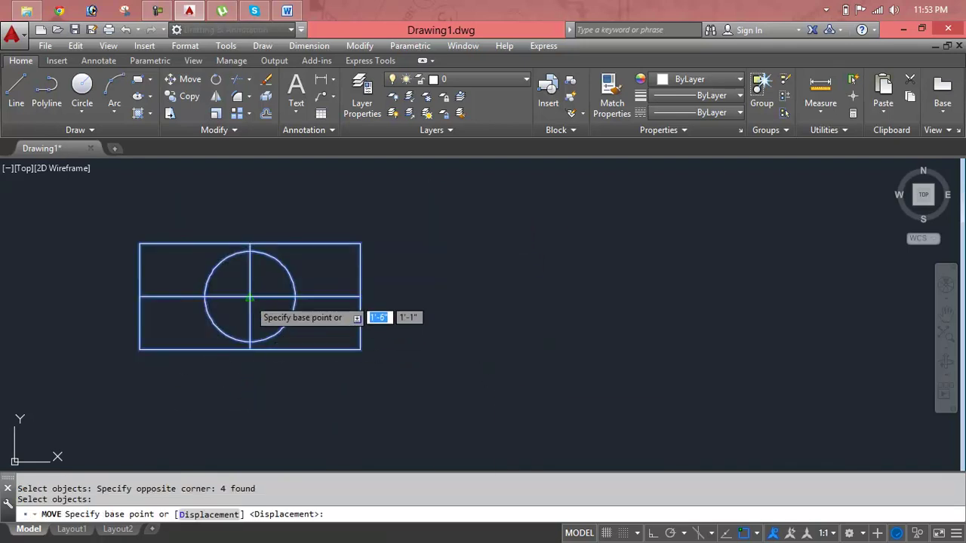
click(250, 297)
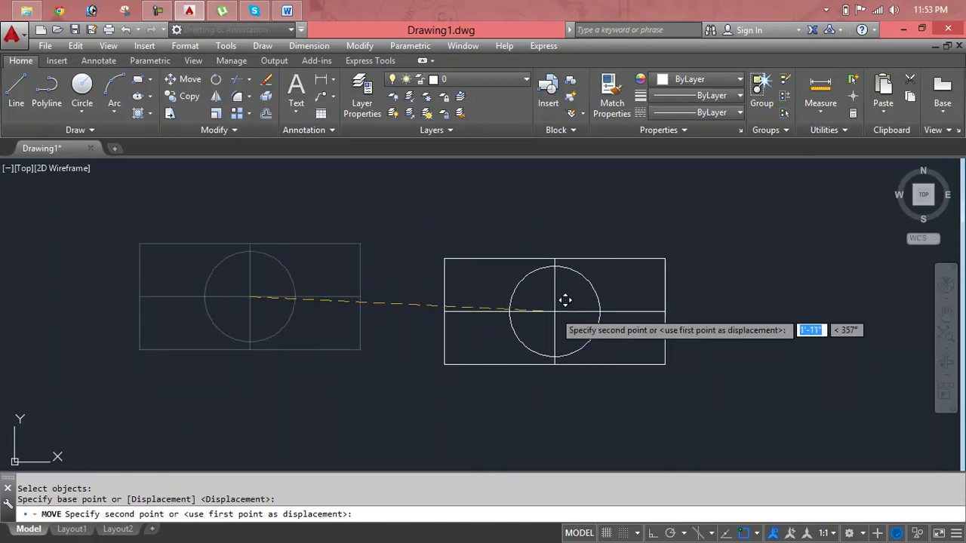
text(5)
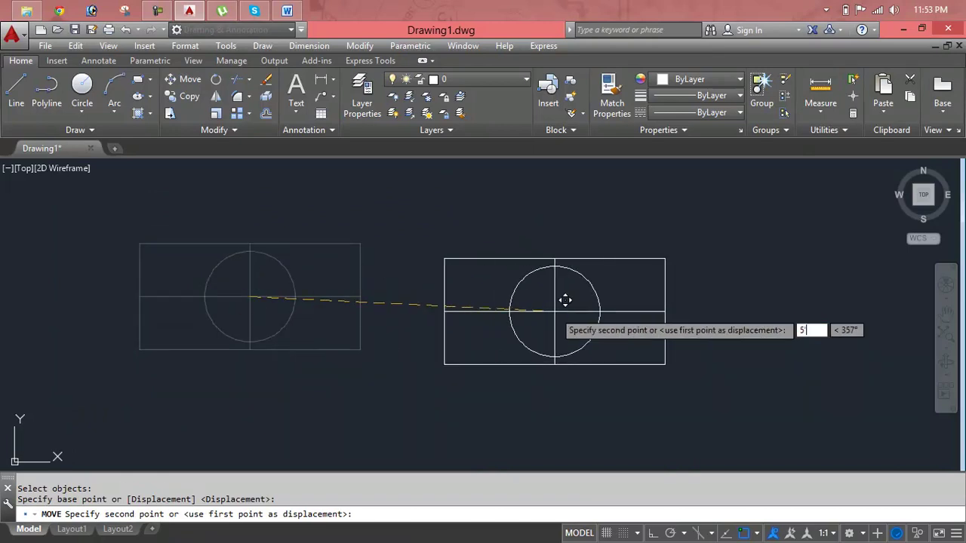
key(Return)
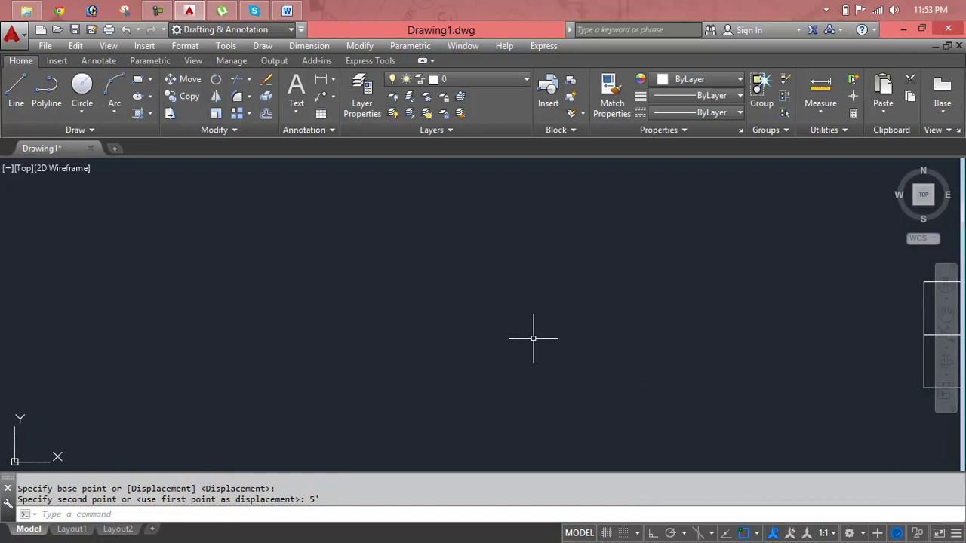
key(ctrl+z)
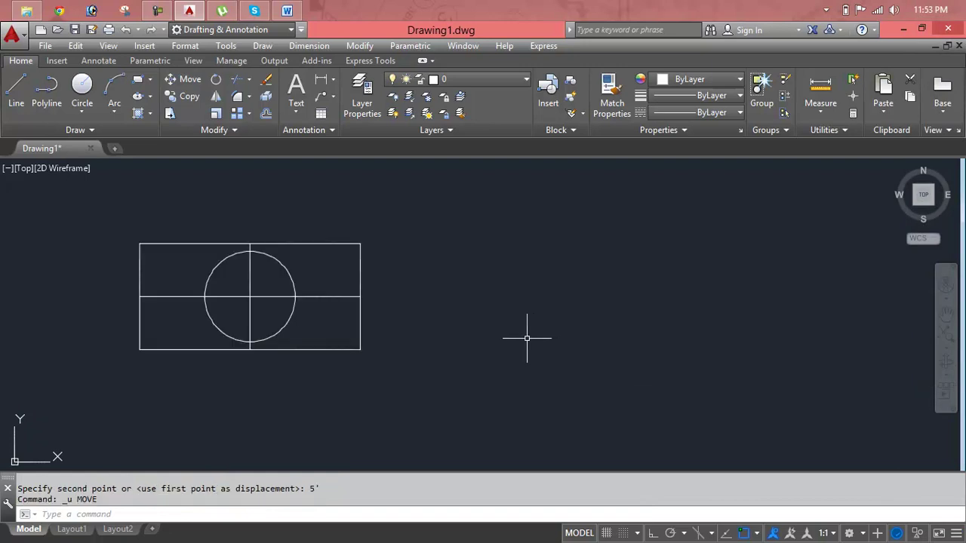
key(Escape)
key(Escape)
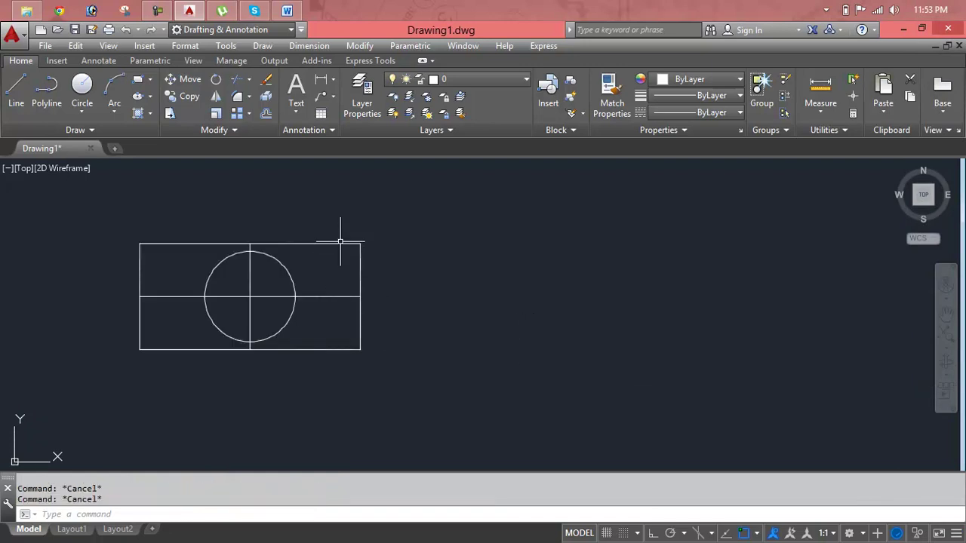
Step: Start a MOVE command and cancel it
text(m)
key(Return)
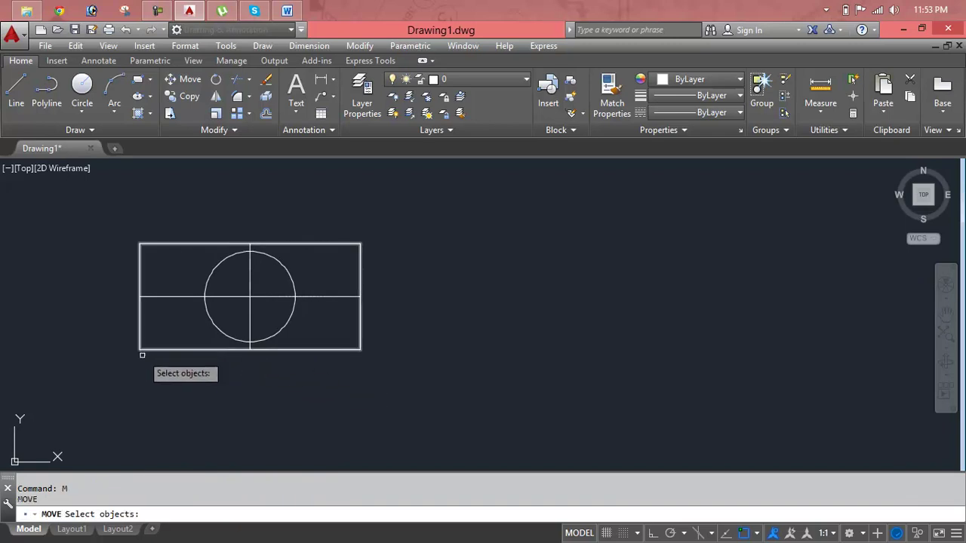
key(Escape)
key(Escape)
key(Escape)
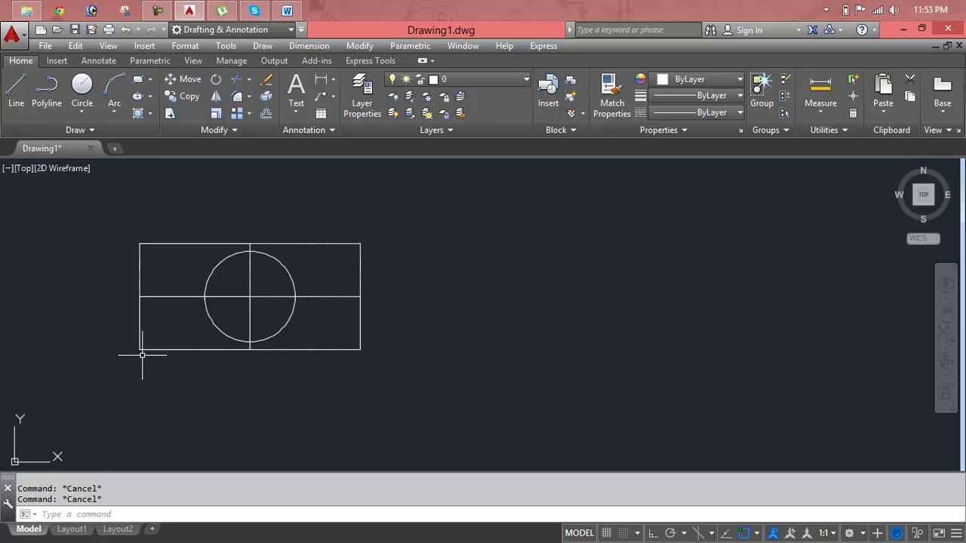
Step: Draw a 10' horizontal line right from the rectangle's lower-left corner, then restart MOVE
text(l)
key(Return)
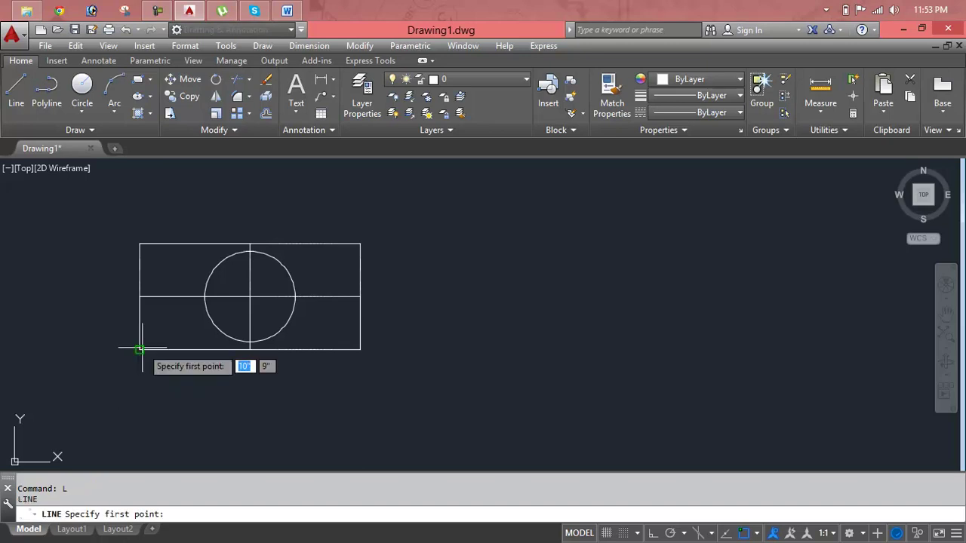
click(141, 348)
text(10)
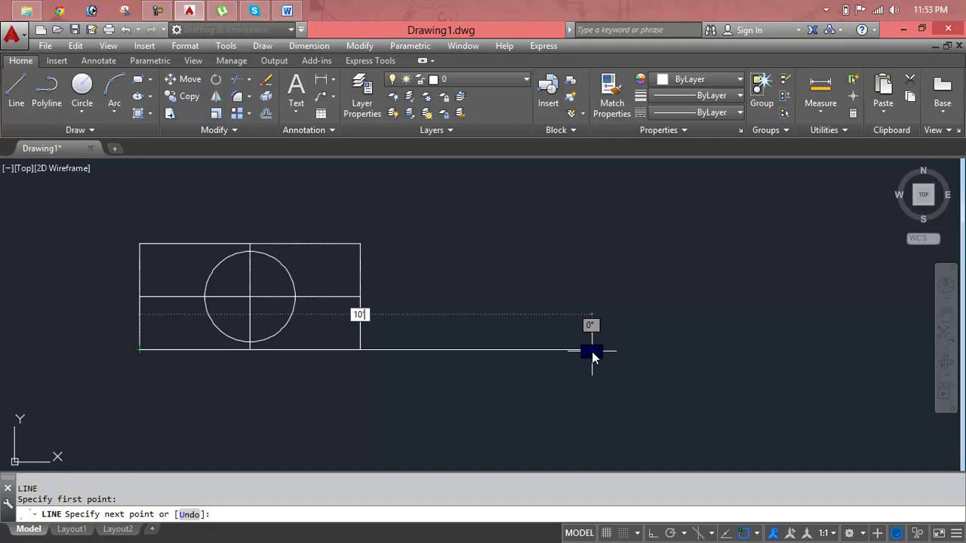
key(Return)
key(Escape)
key(Escape)
key(Escape)
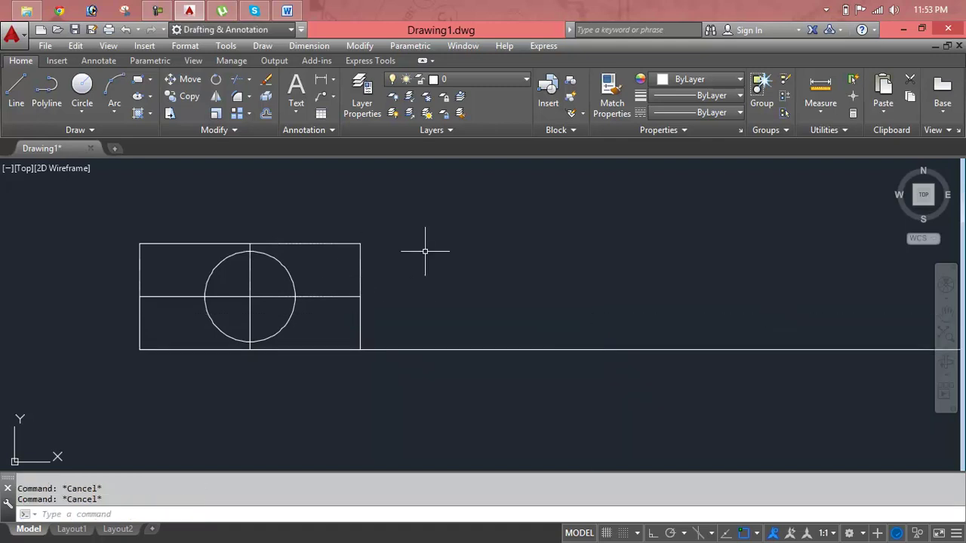
text(m)
key(Return)
click(398, 241)
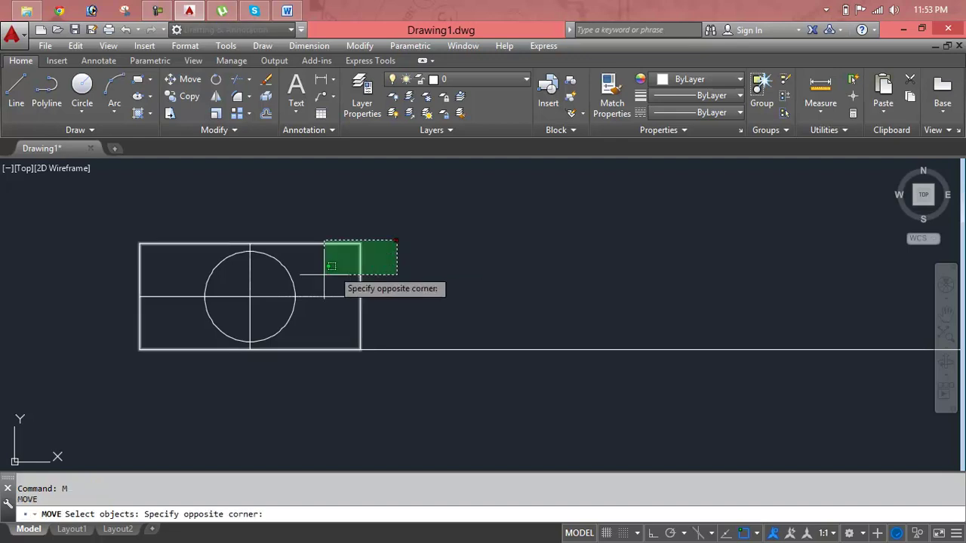
click(108, 340)
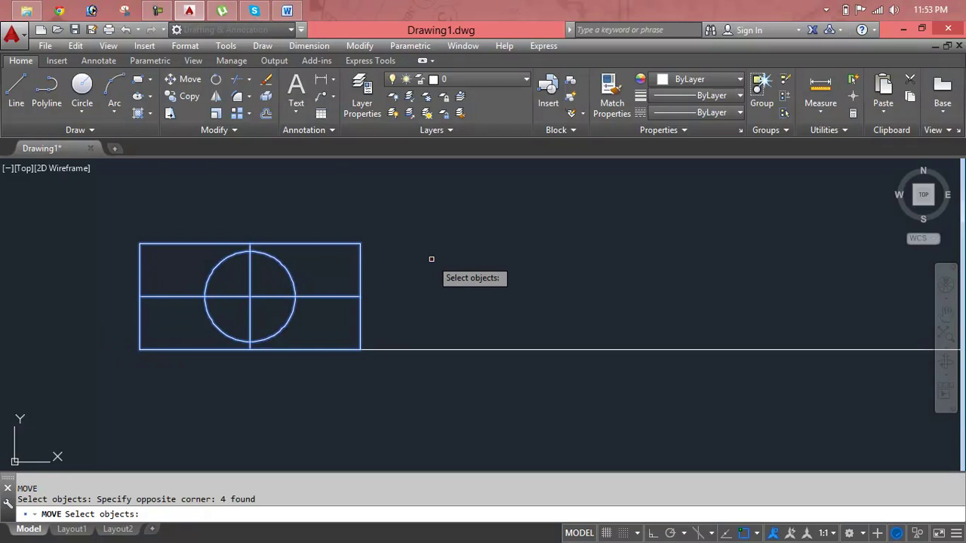
key(Return)
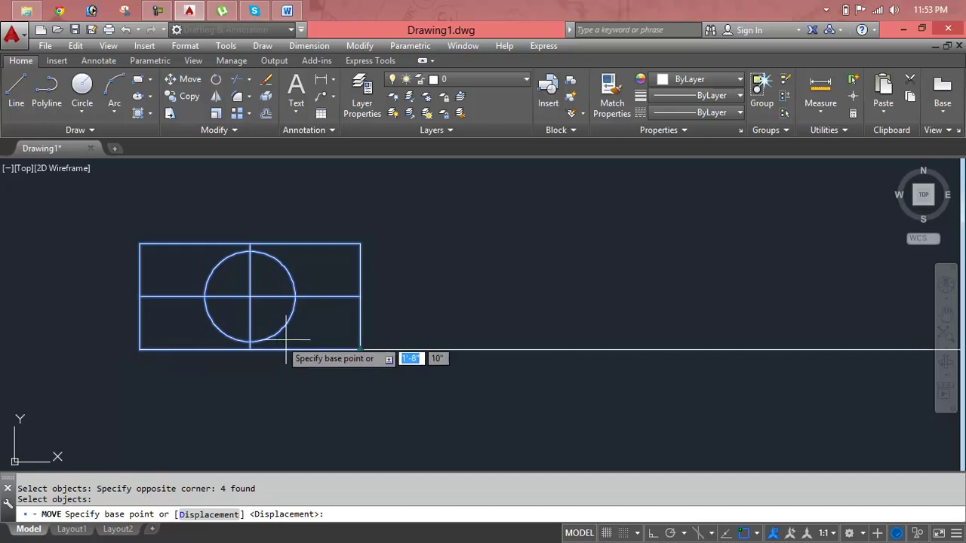
click(360, 350)
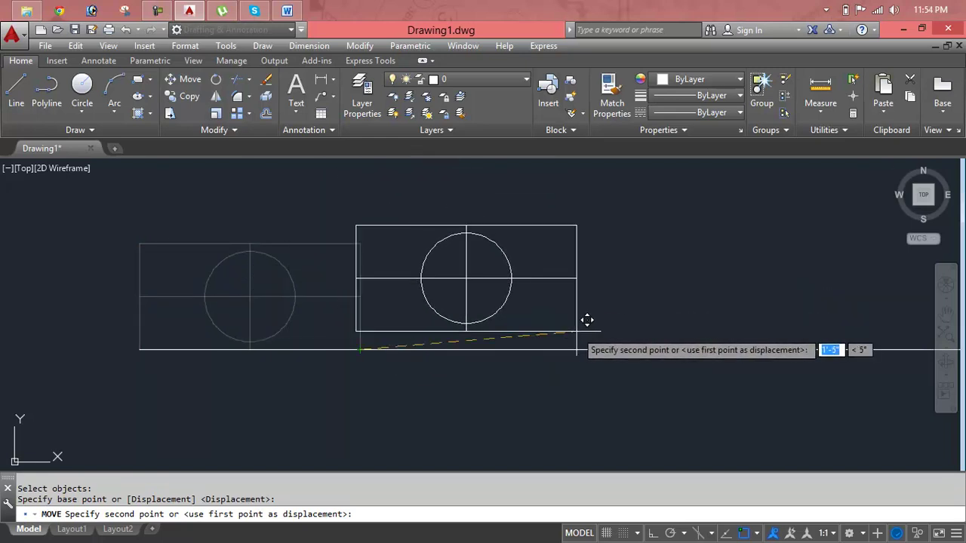
text(5)
key(Return)
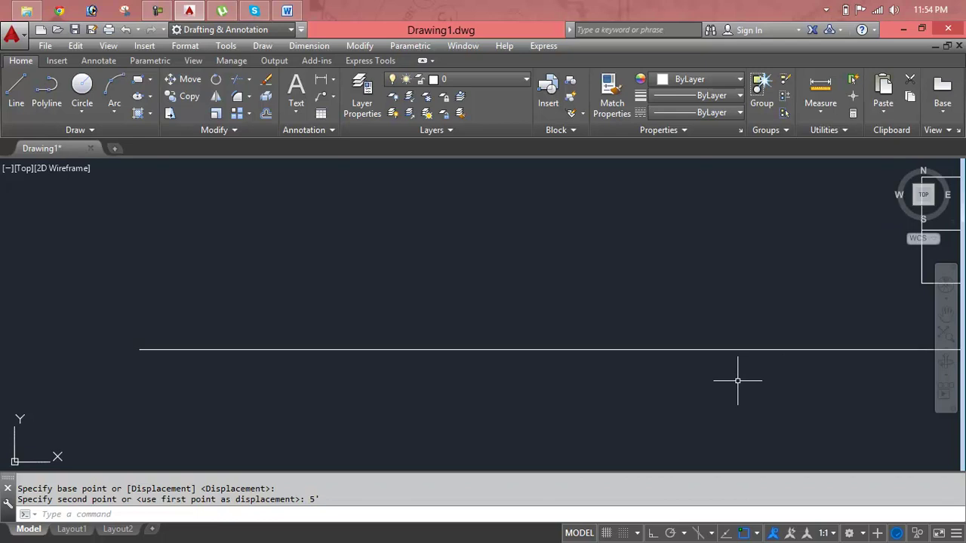
key(ctrl+z)
key(Escape)
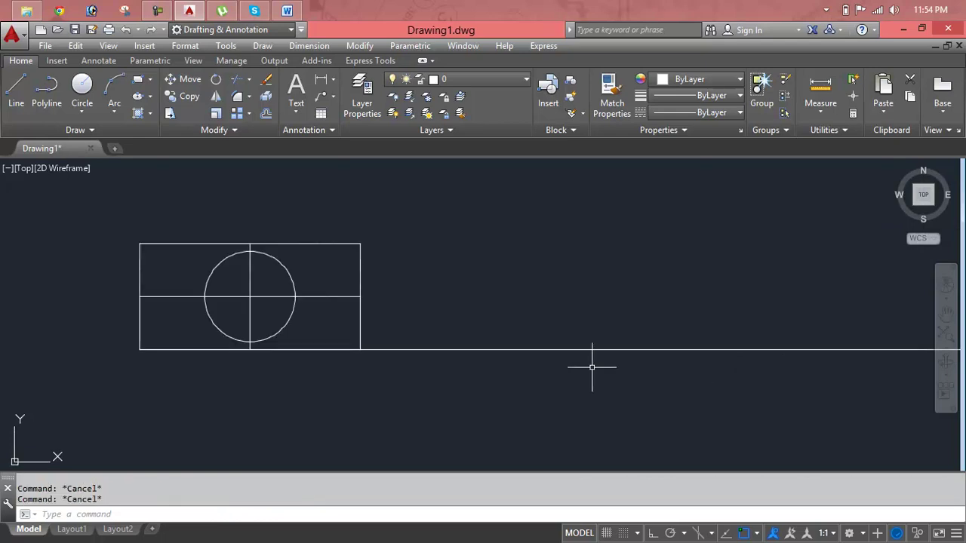
Step: After a failed MP attempt, window-select the rectangle, cross lines and circle for moving
text(m)
text(p)
key(Return)
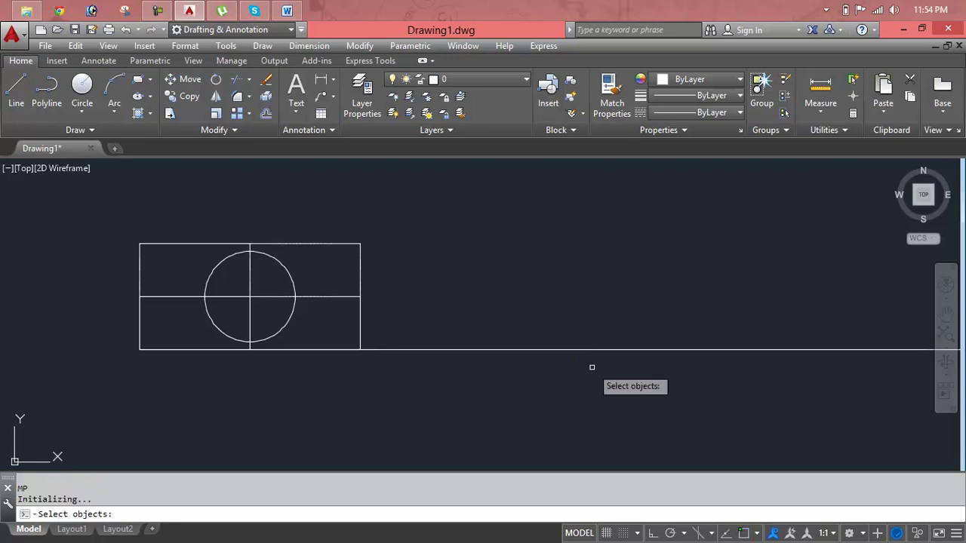
key(Escape)
key(Escape)
text(m)
key(Return)
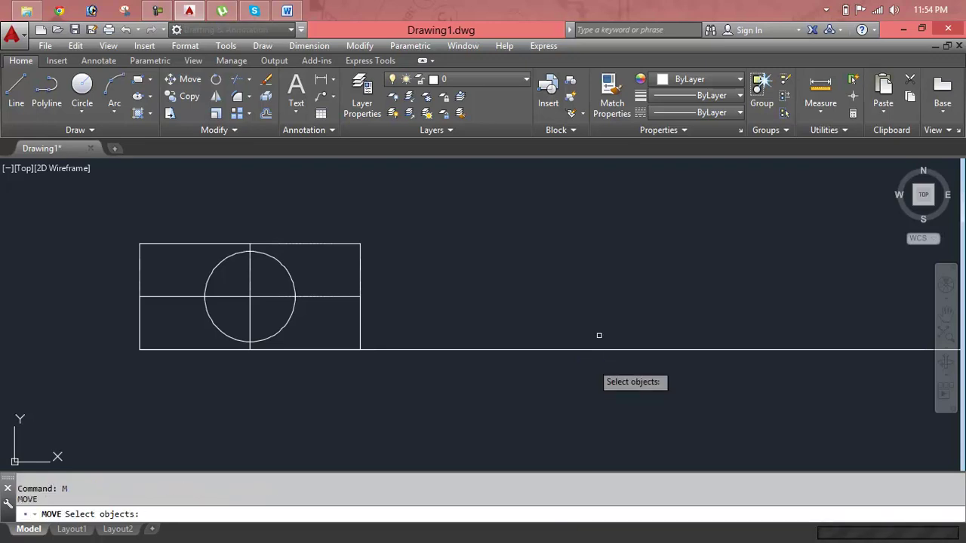
click(441, 211)
click(106, 343)
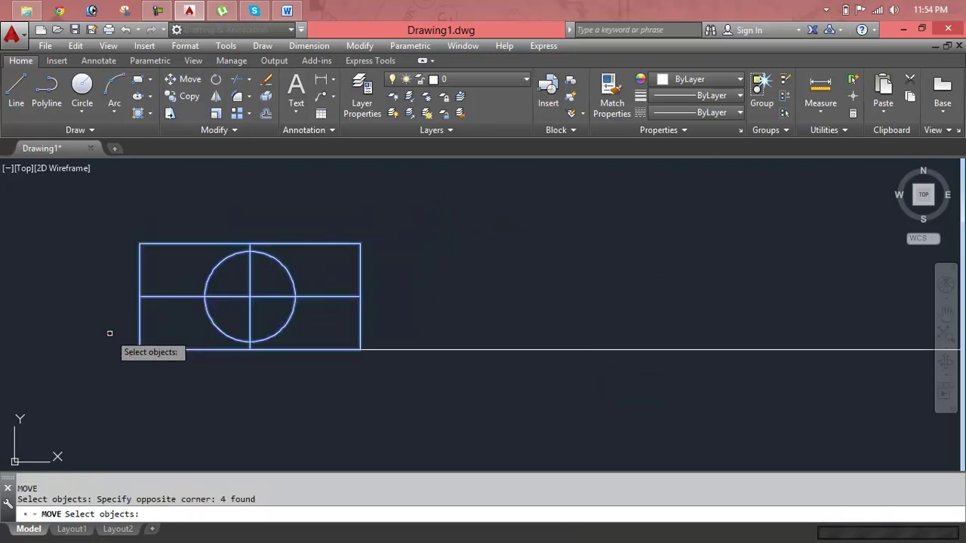
key(Return)
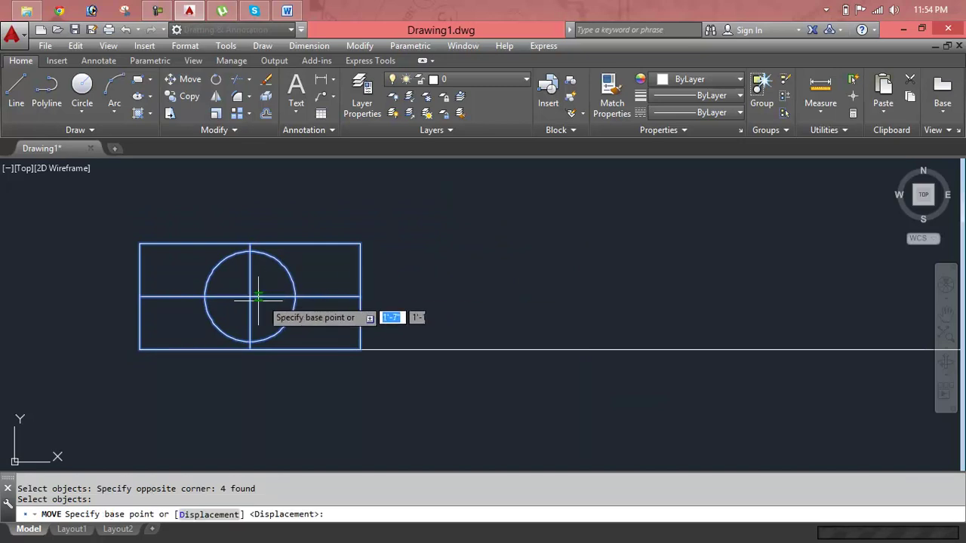
Step: With Ortho on, move them 5' right from the circle's centre
click(251, 294)
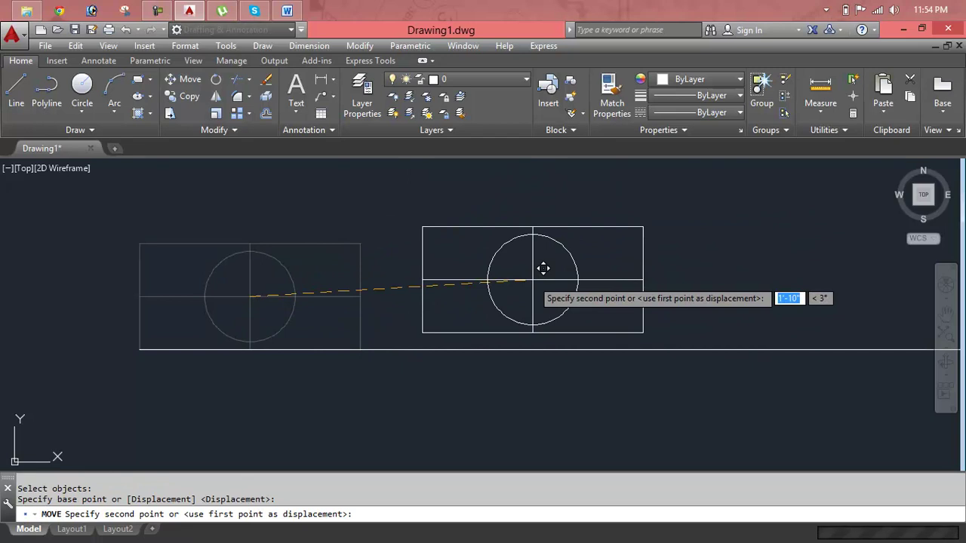
key(F8)
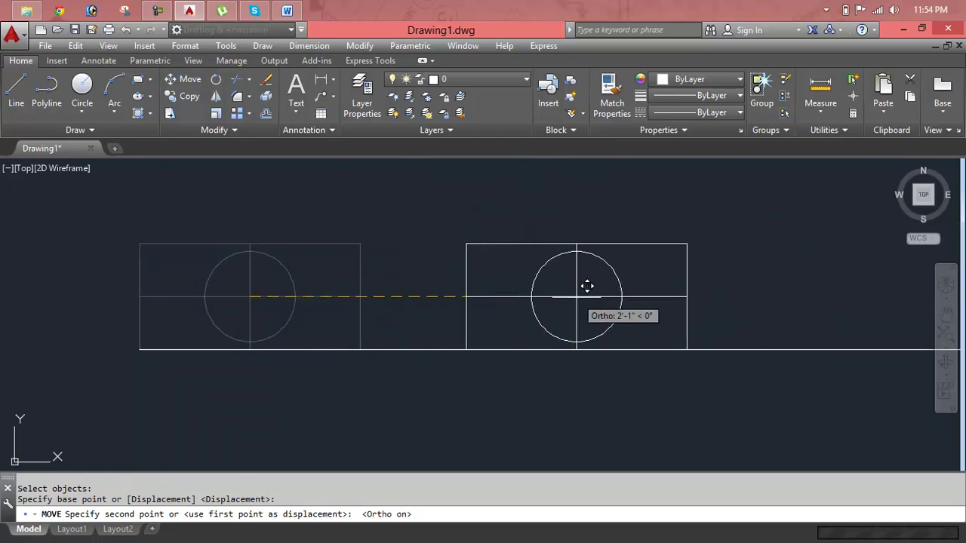
text(5)
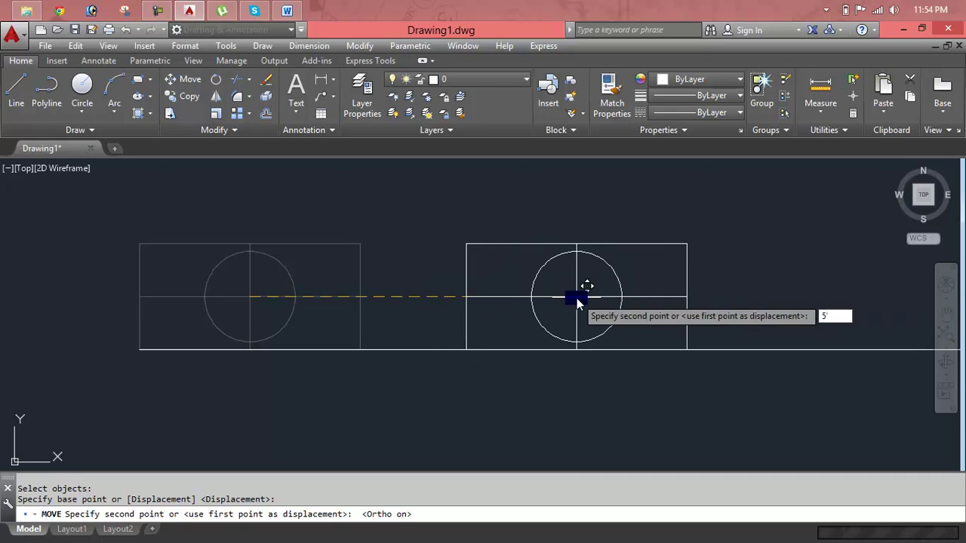
key(Return)
mouse_move(522, 298)
middle_down()
mouse_move(211, 284)
mouse_move(417, 319)
middle_up()
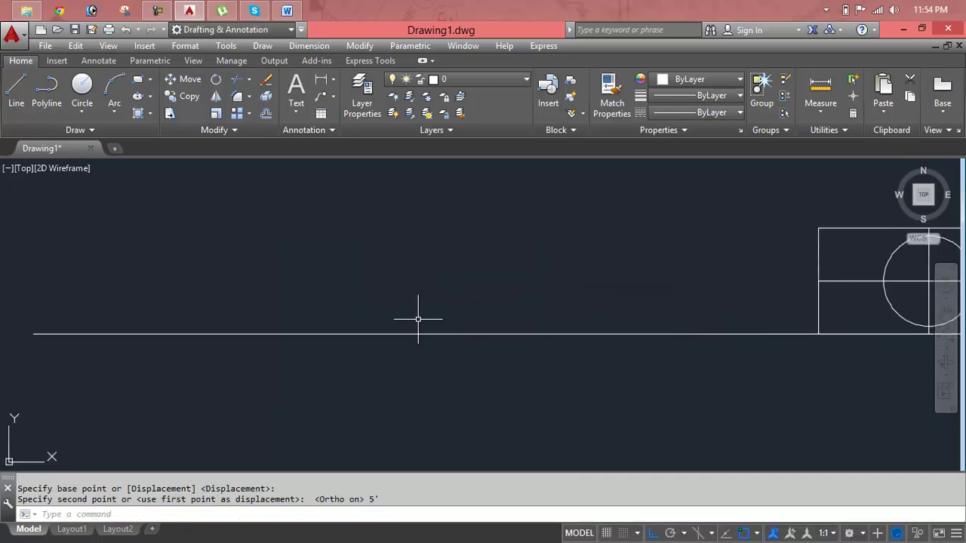
key(Escape)
key(Escape)
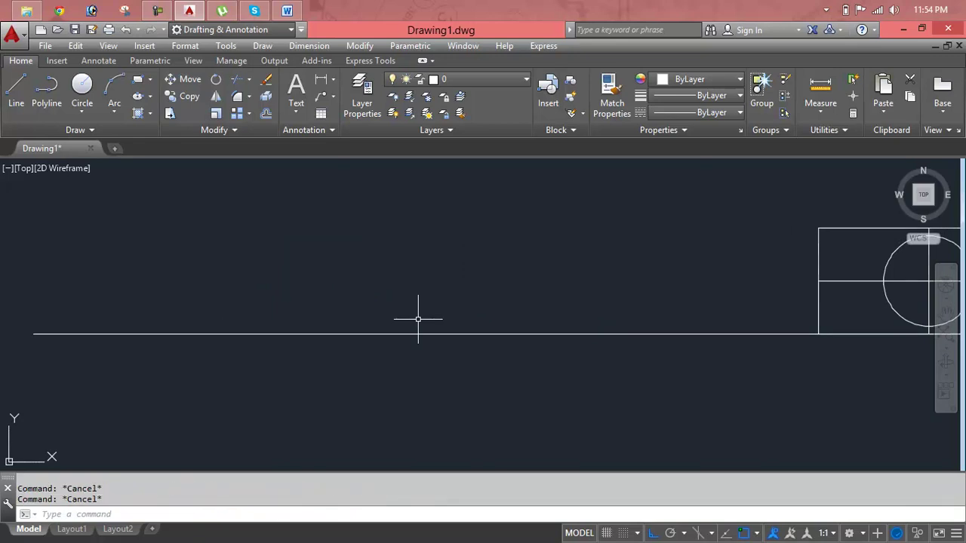
Step: Measure the horizontal line with DIST from its right end to its left end
text(di)
key(Return)
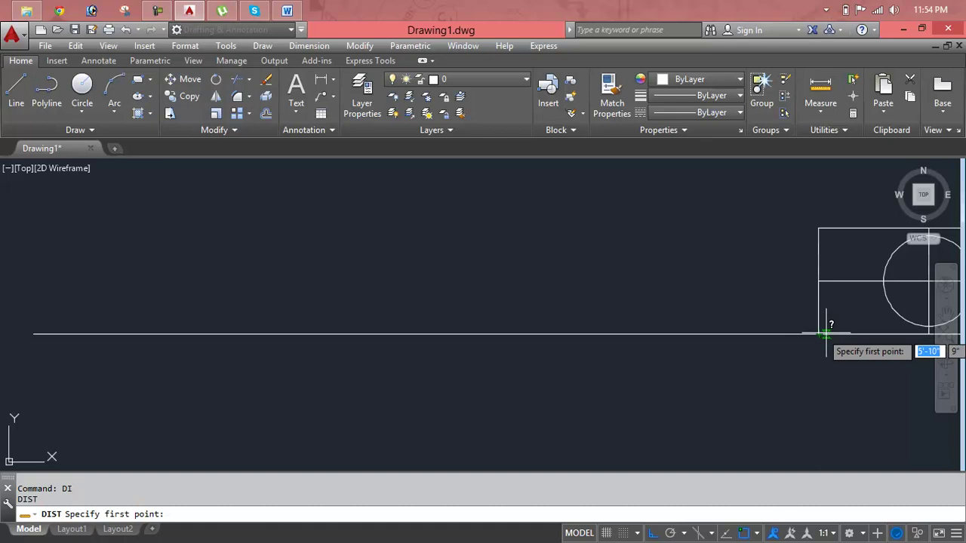
click(818, 333)
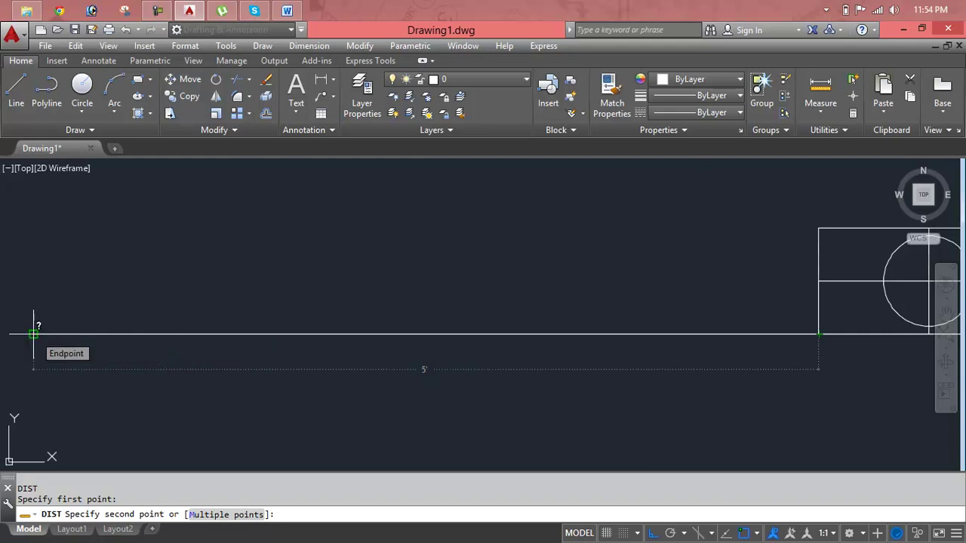
click(33, 334)
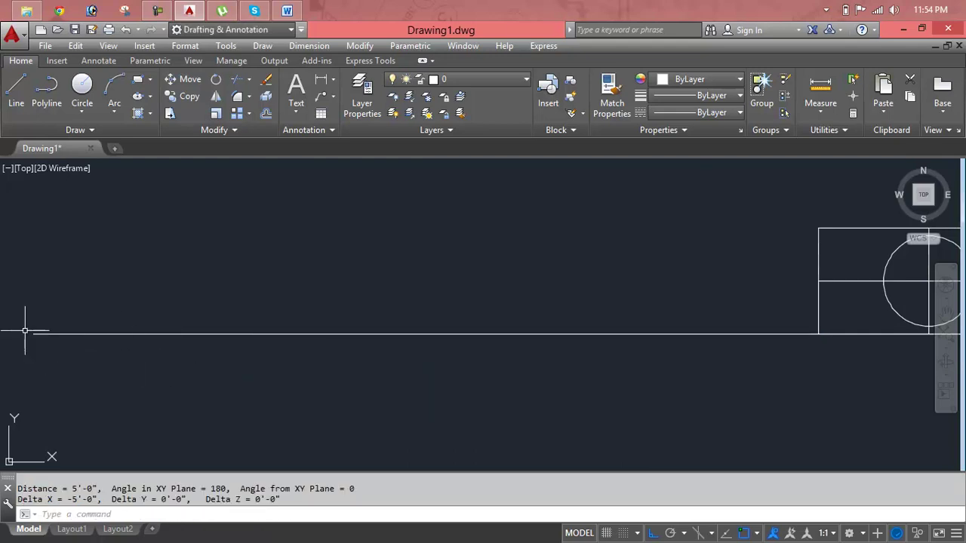
key(Escape)
key(Escape)
Step: Measure with DIST again, this time from the line's left end to its right end
text(di)
key(Return)
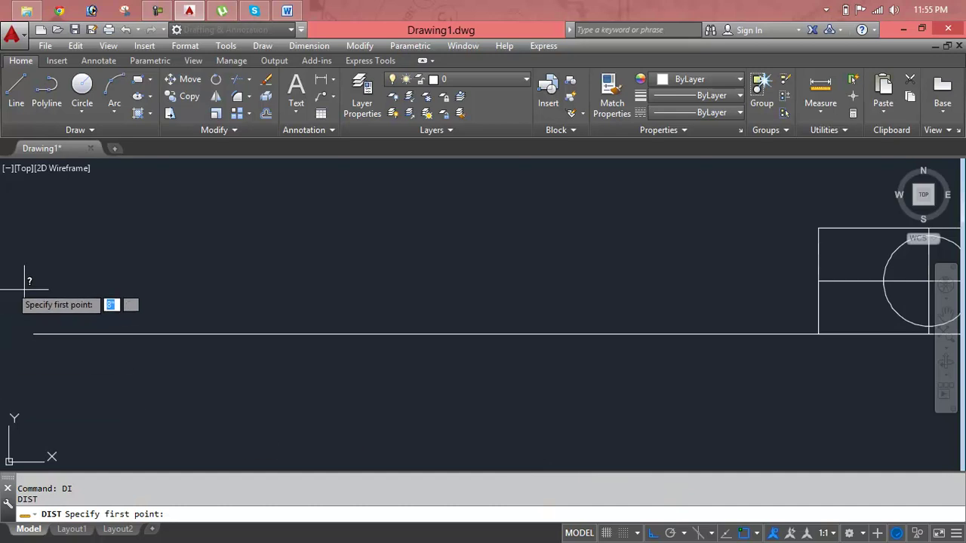
click(33, 333)
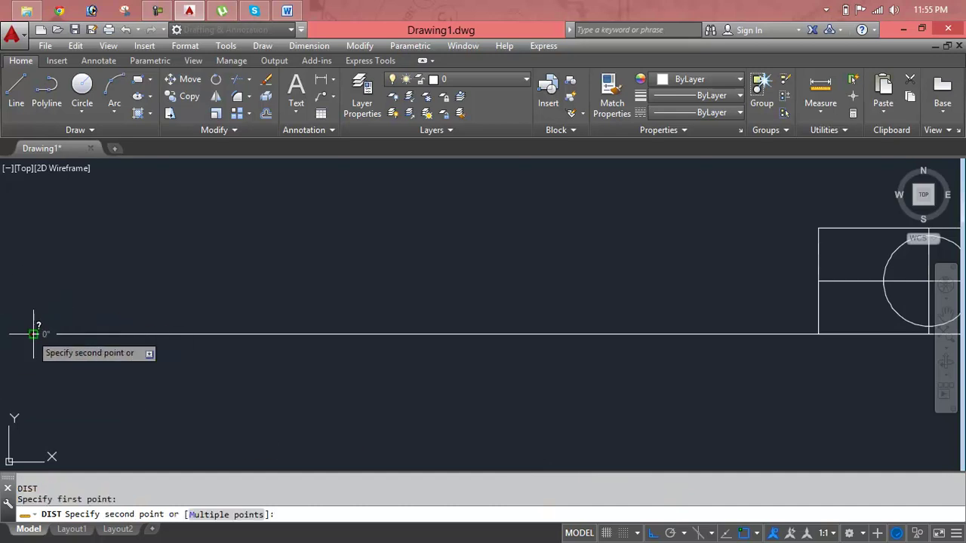
click(819, 332)
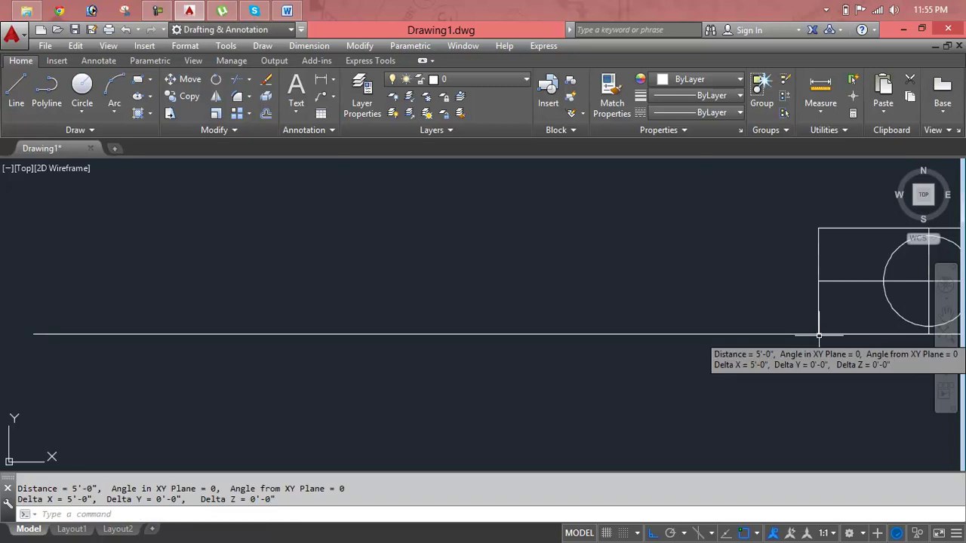
key(Escape)
click(722, 248)
click(926, 385)
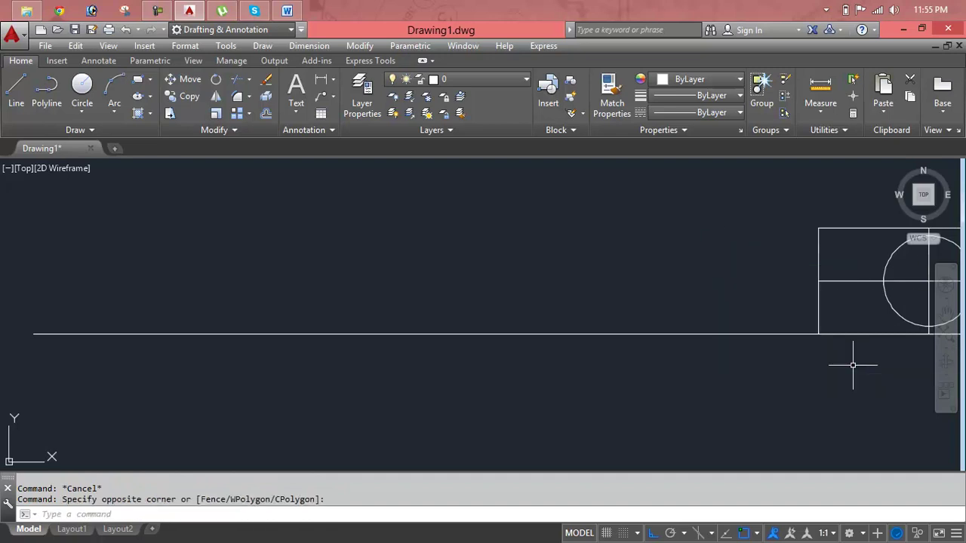
Step: Erase the long horizontal line, then the rectangle, cross lines and circle
click(756, 334)
key(Delete)
scroll(767, 339, down, 4)
middle_drag(768, 339, 586, 319)
click(794, 244)
click(571, 389)
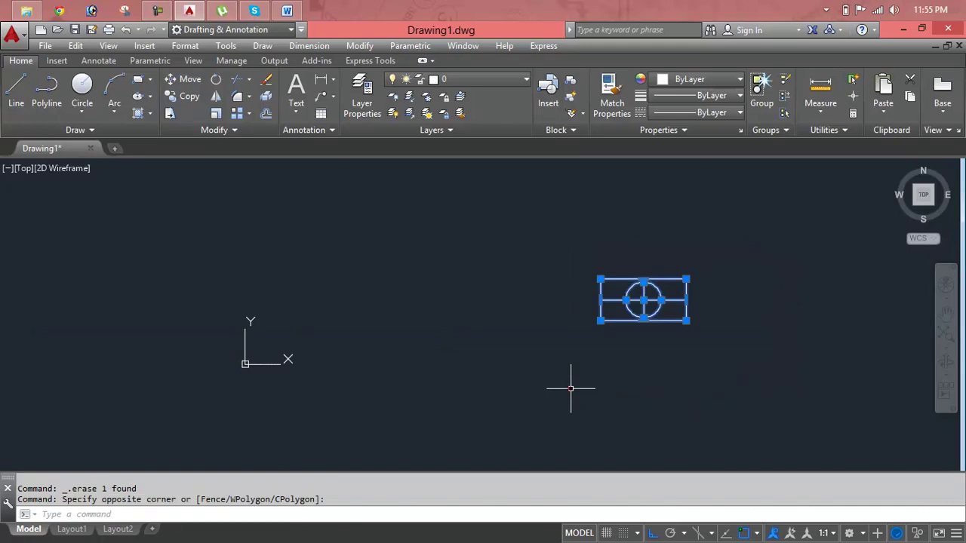
key(Delete)
Step: Turn off 'Display at UCS origin point' for the UCS icon via UC
text(uc)
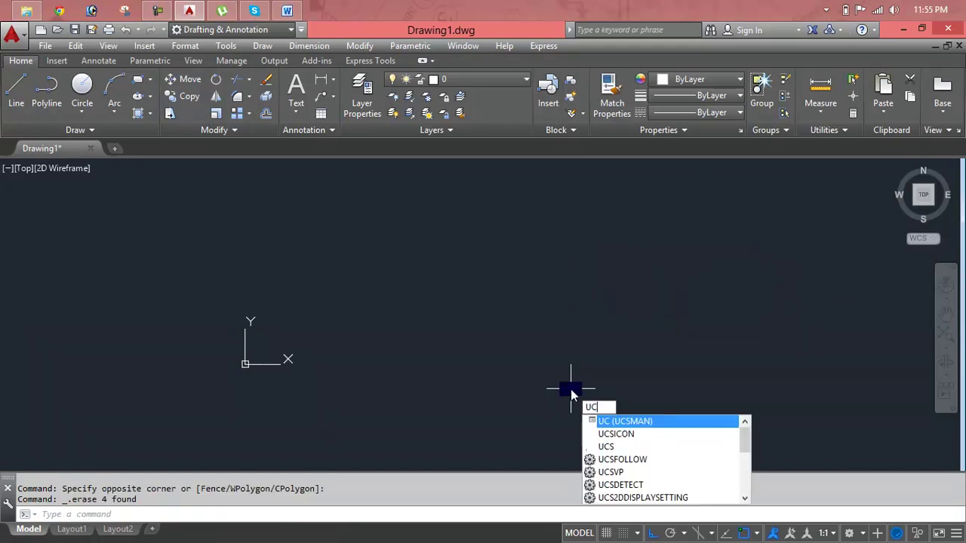
key(Return)
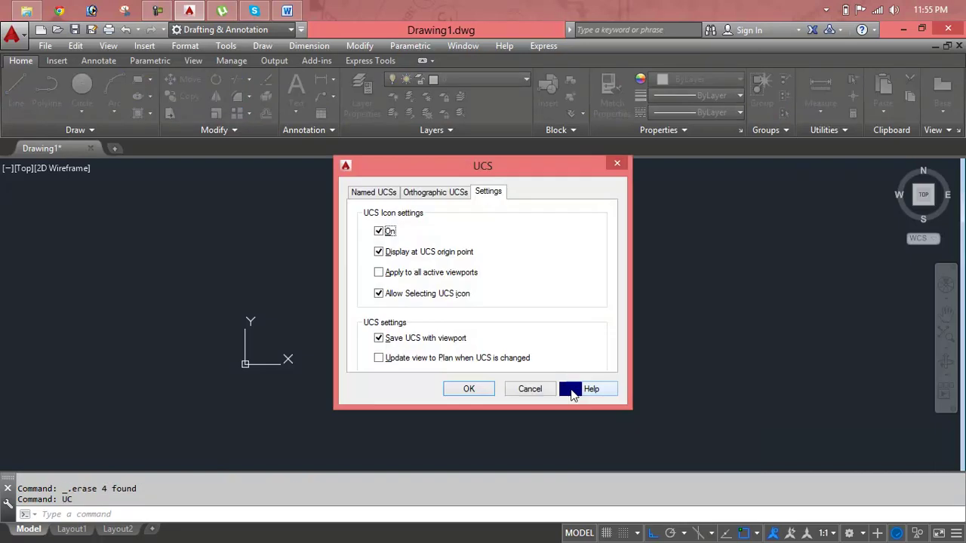
click(422, 254)
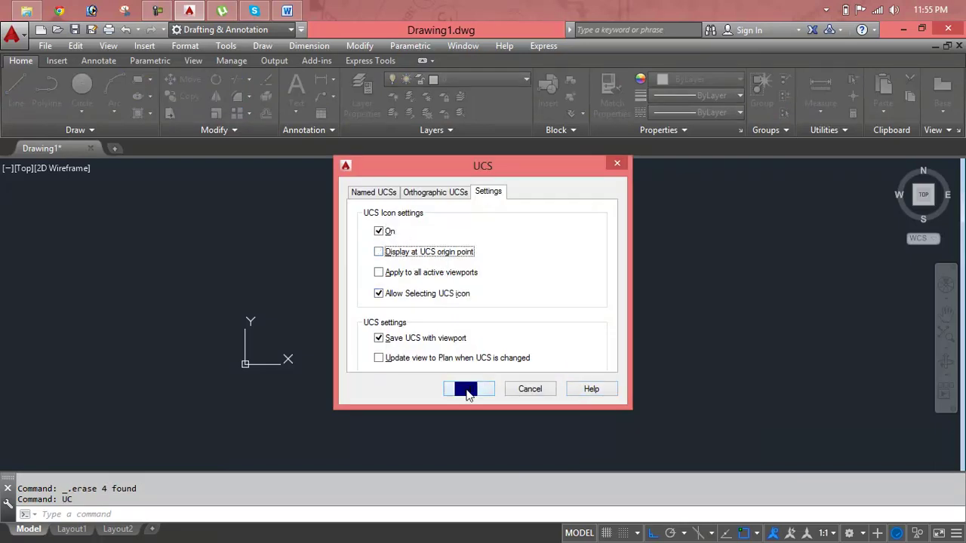
click(466, 389)
key(Escape)
key(Escape)
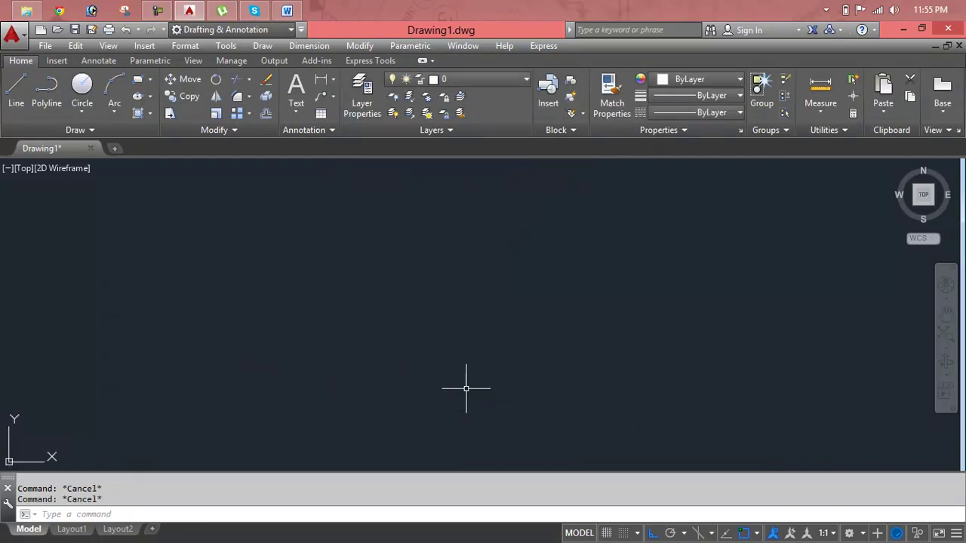